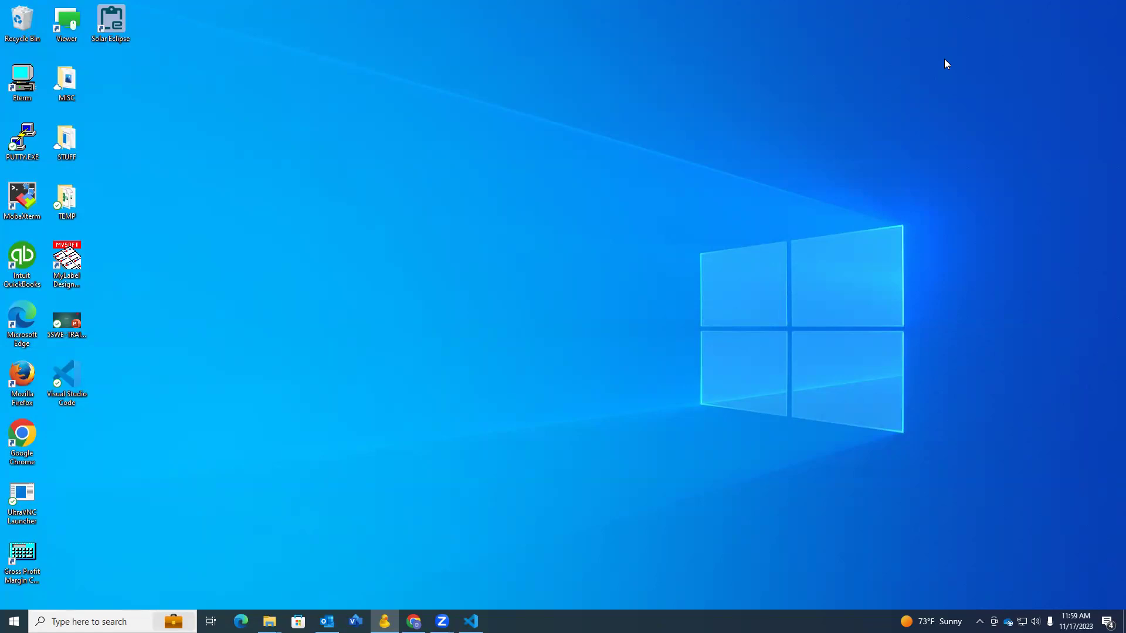
- In the BigCommerce Chrome tab, go to Products > Export and choose the Bulk Edit template
left_click(413, 622)
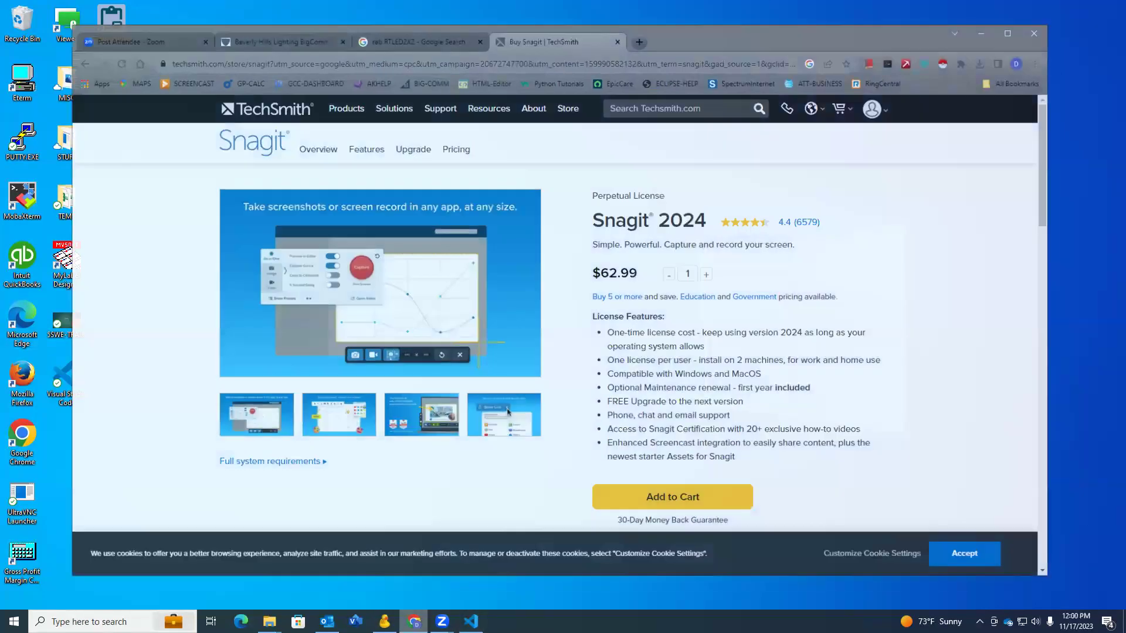
left_click(307, 27)
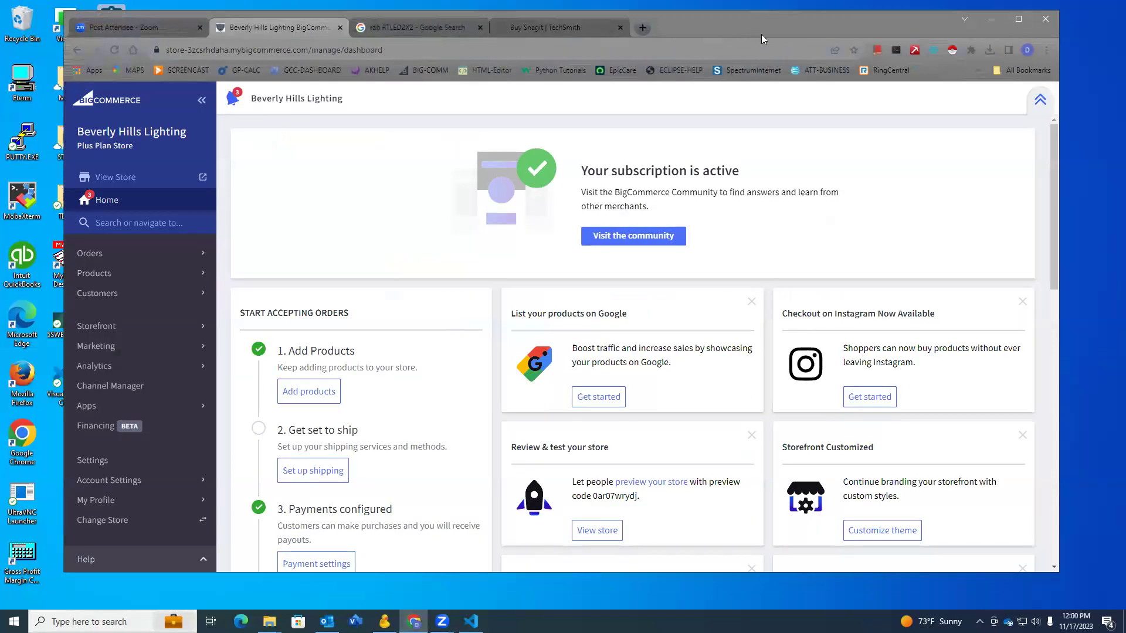
left_click_drag(754, 32, 770, 45)
left_click(156, 286)
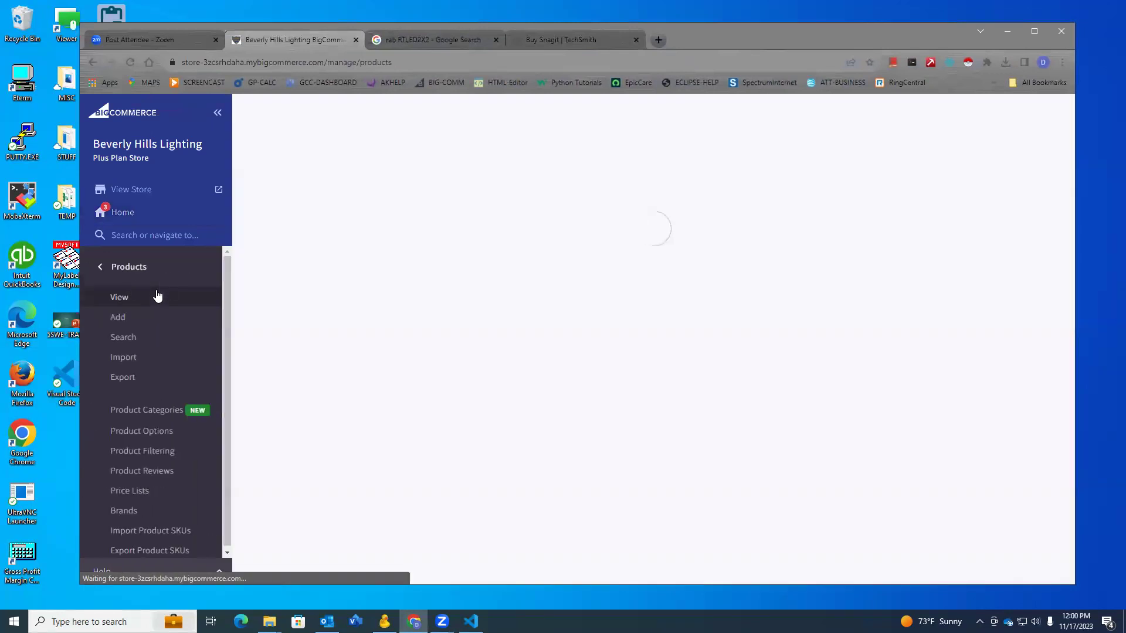
left_click(136, 378)
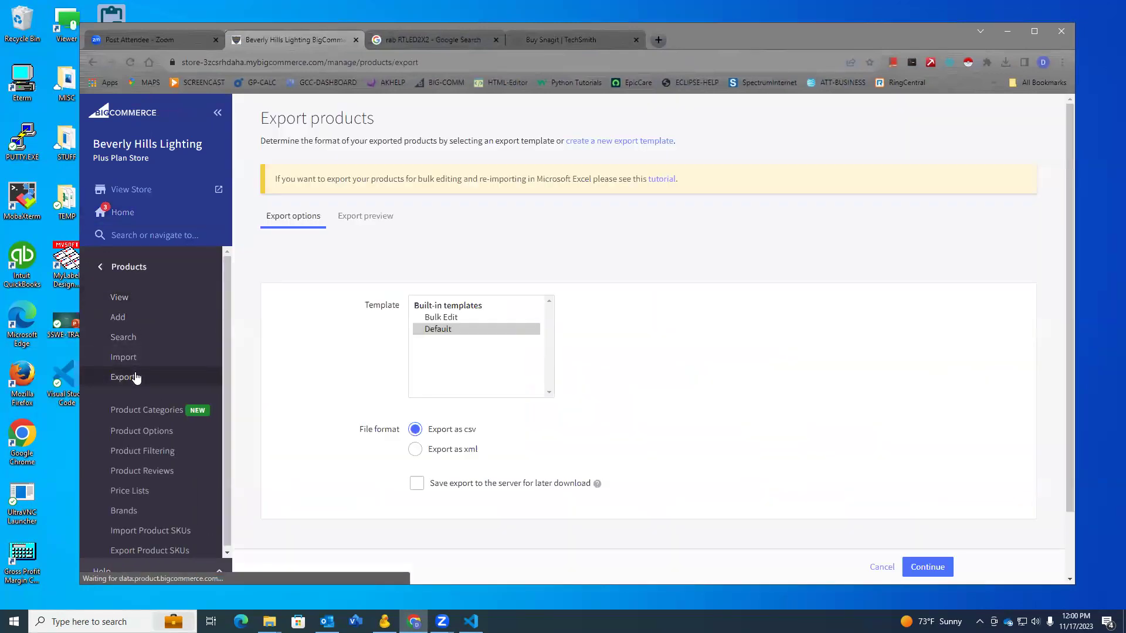
left_click(474, 317)
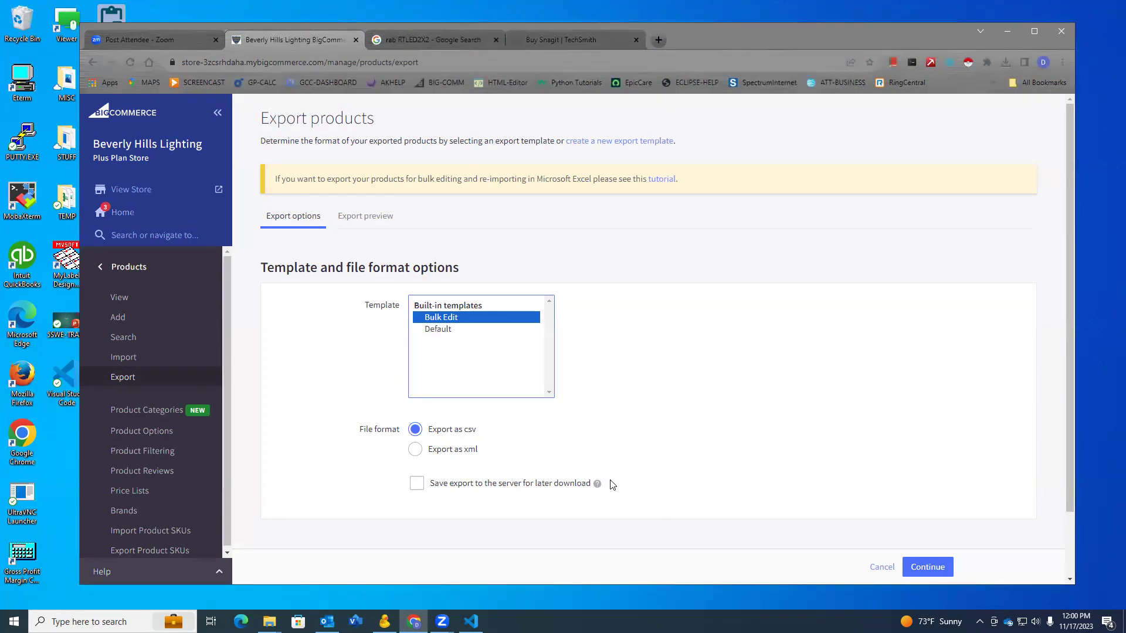
- Minimize Chrome, restore the IMPORTS-WORKING-WS folder window and select products-2023-11-16.csv
left_click(1011, 30)
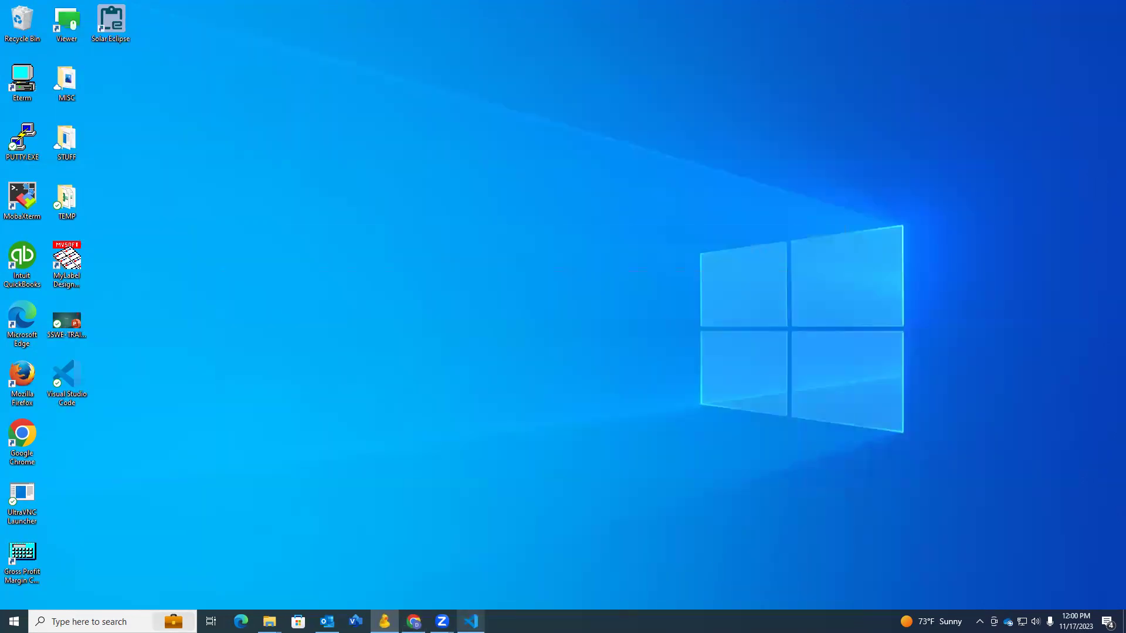
mouse_move(269, 621)
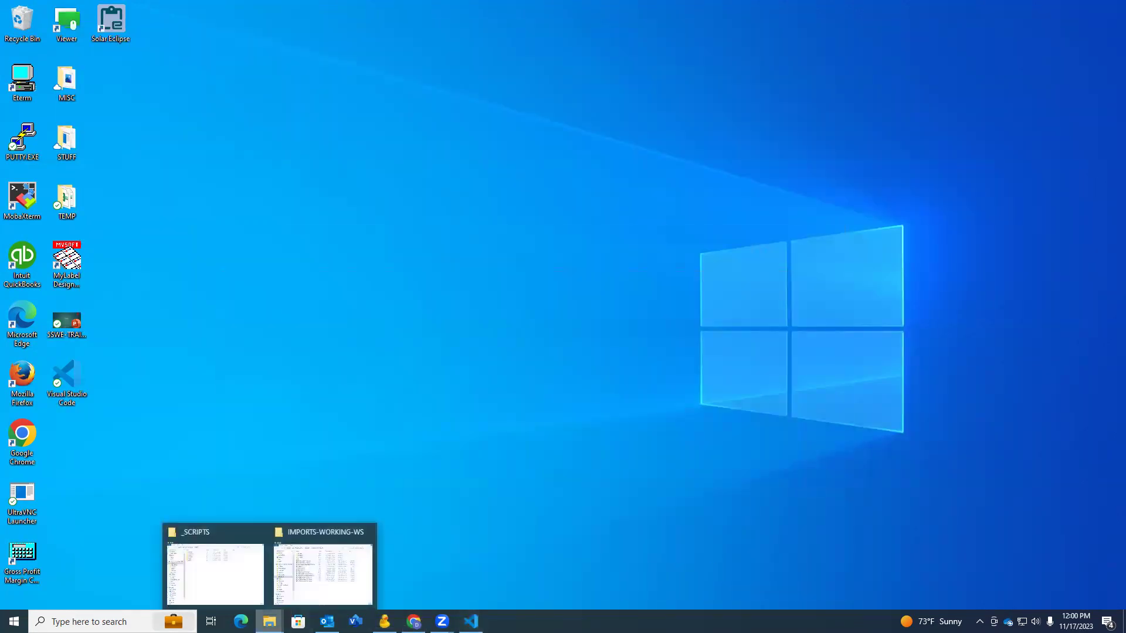
left_click(317, 590)
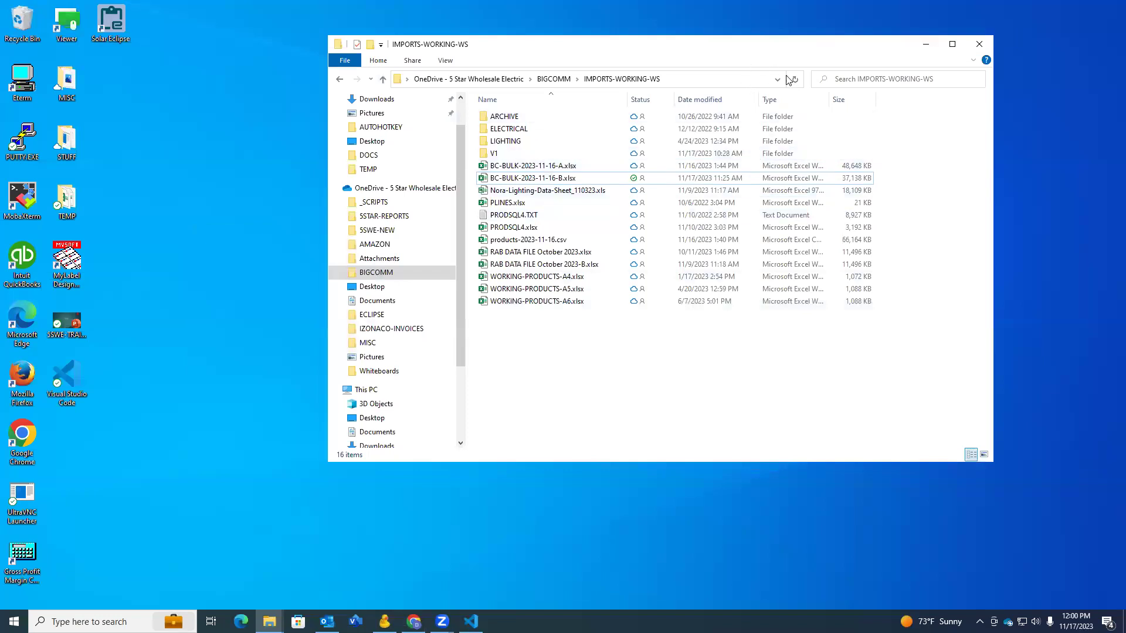
left_click_drag(801, 52, 904, 117)
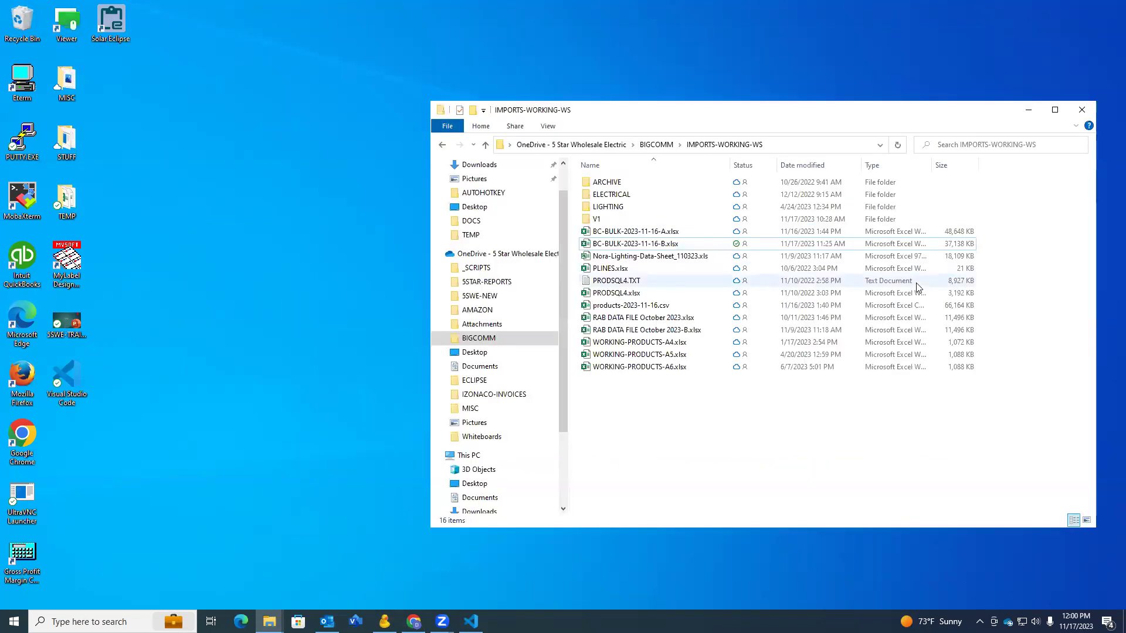
left_click(664, 306)
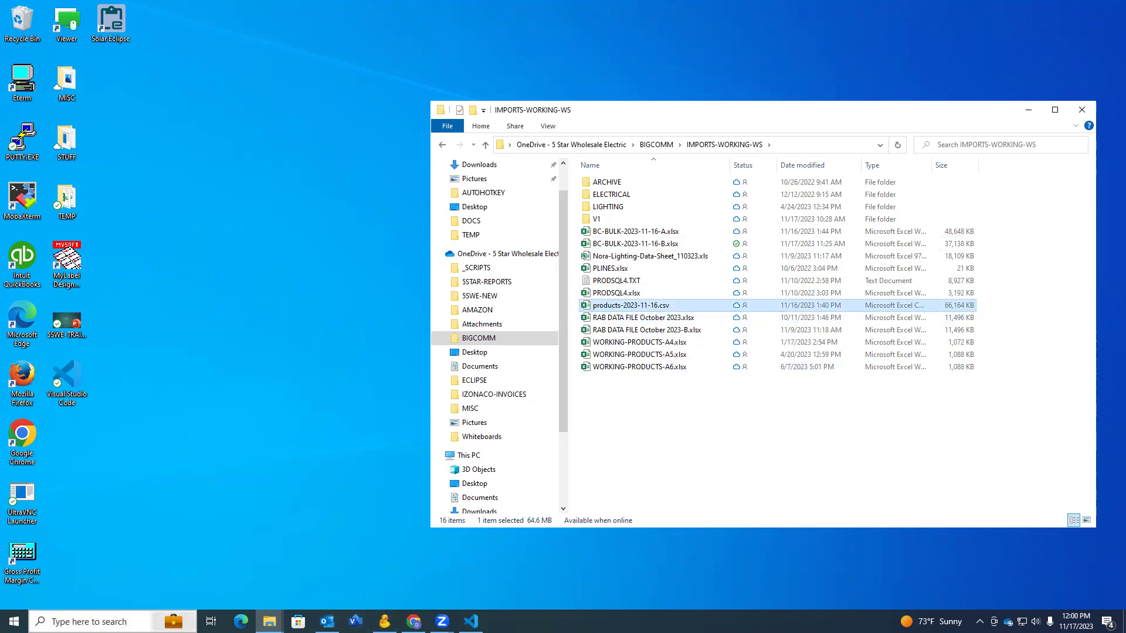
key("super+s")
type("noe")
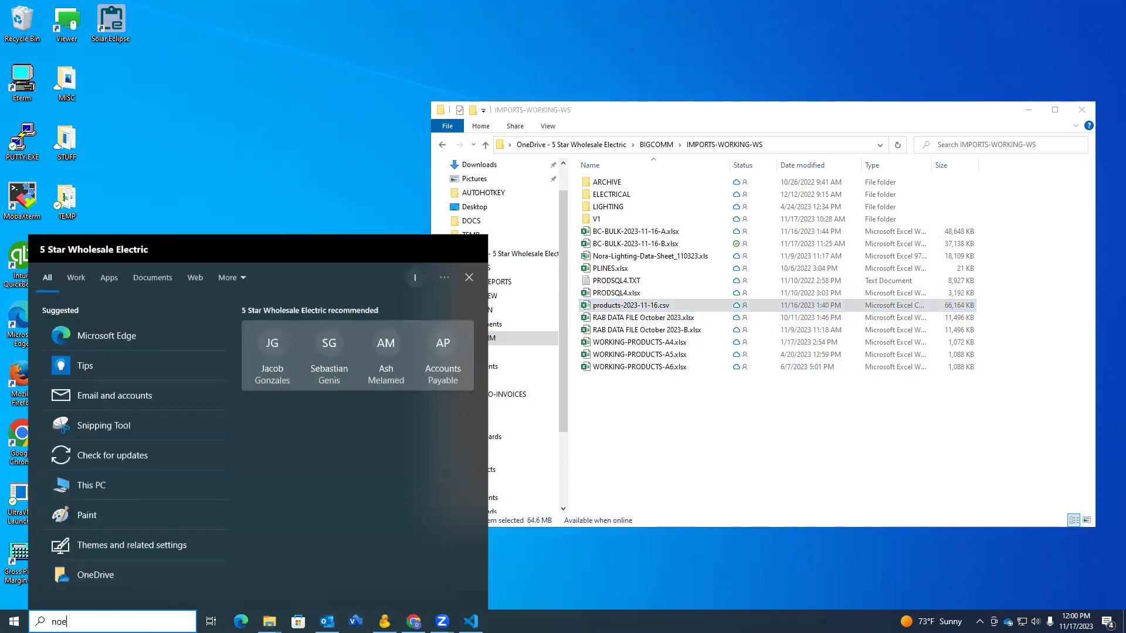
key("BackSpace")
type("te")
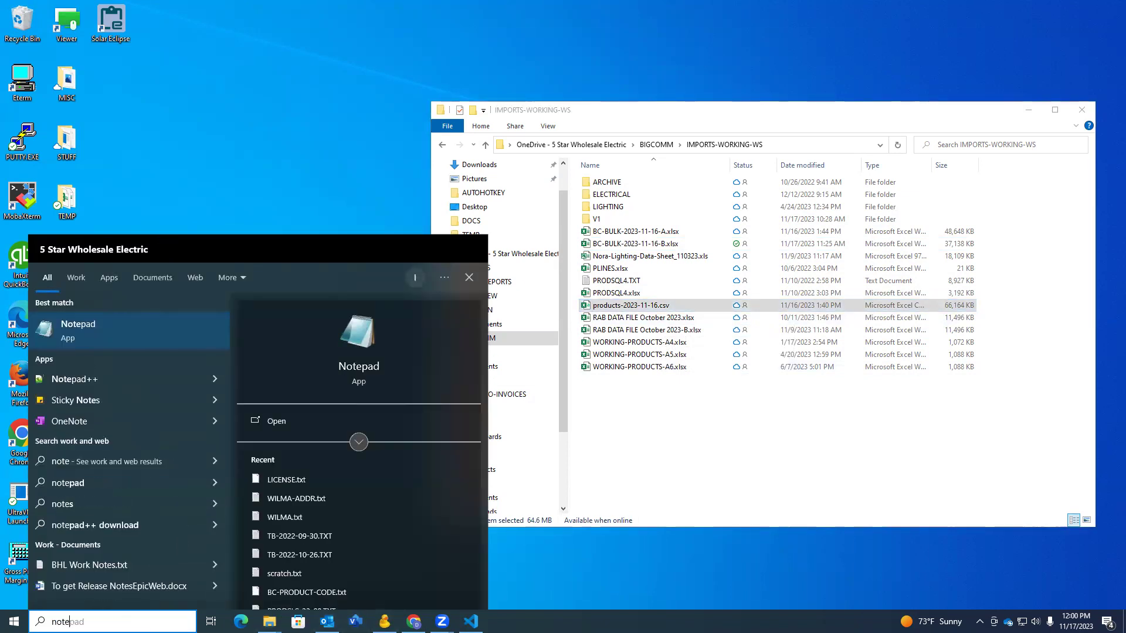
key("Return")
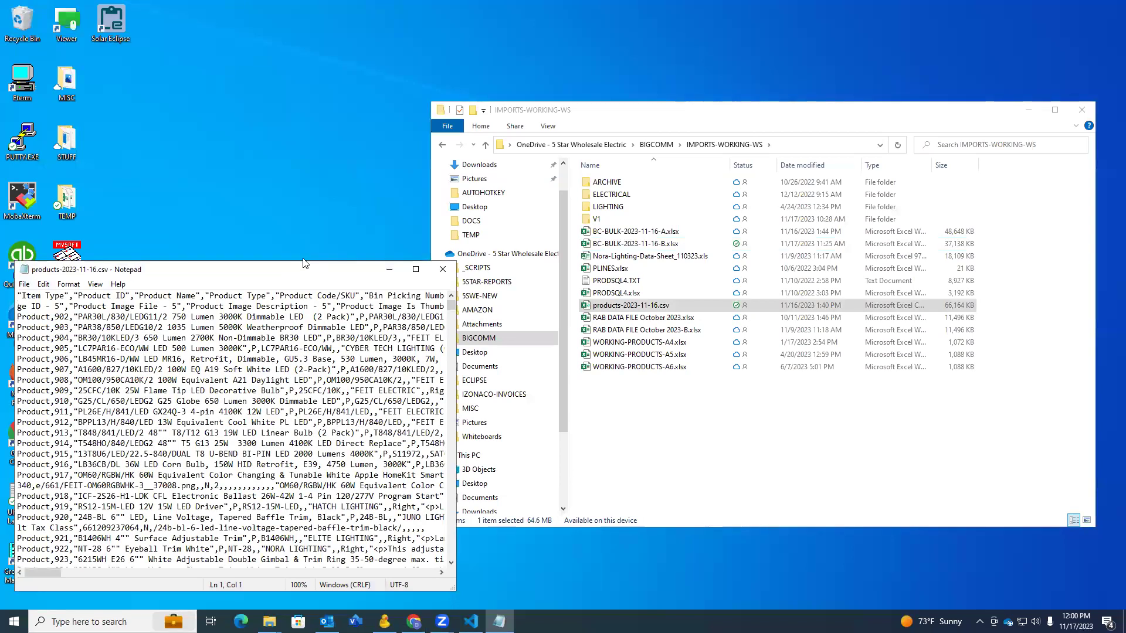
left_click_drag(304, 263, 445, 76)
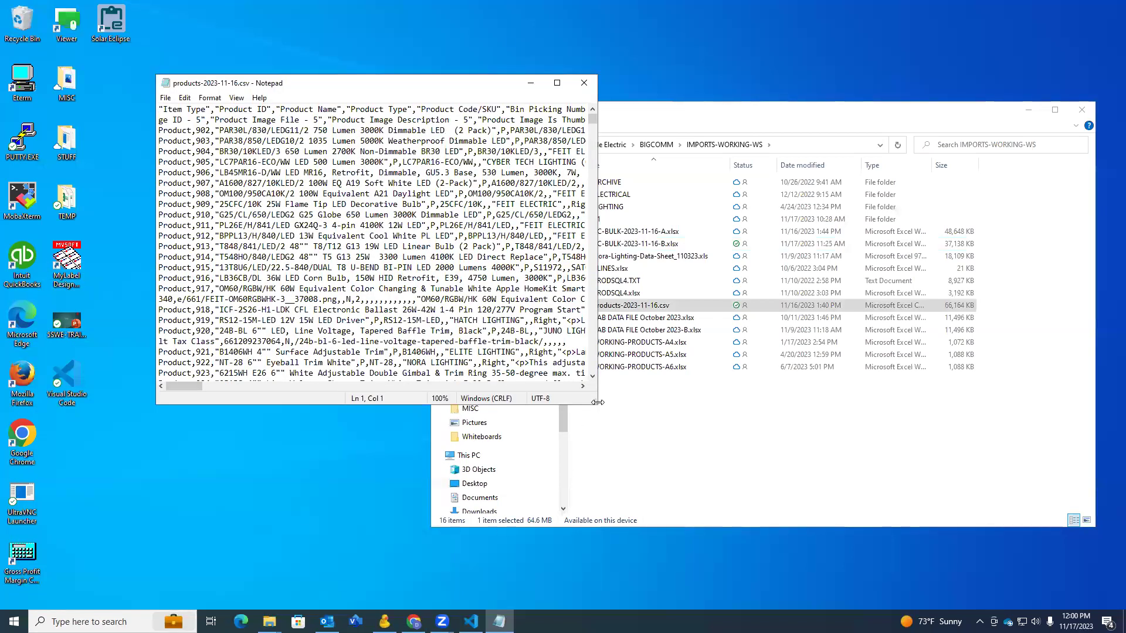
left_click_drag(597, 403, 1059, 404)
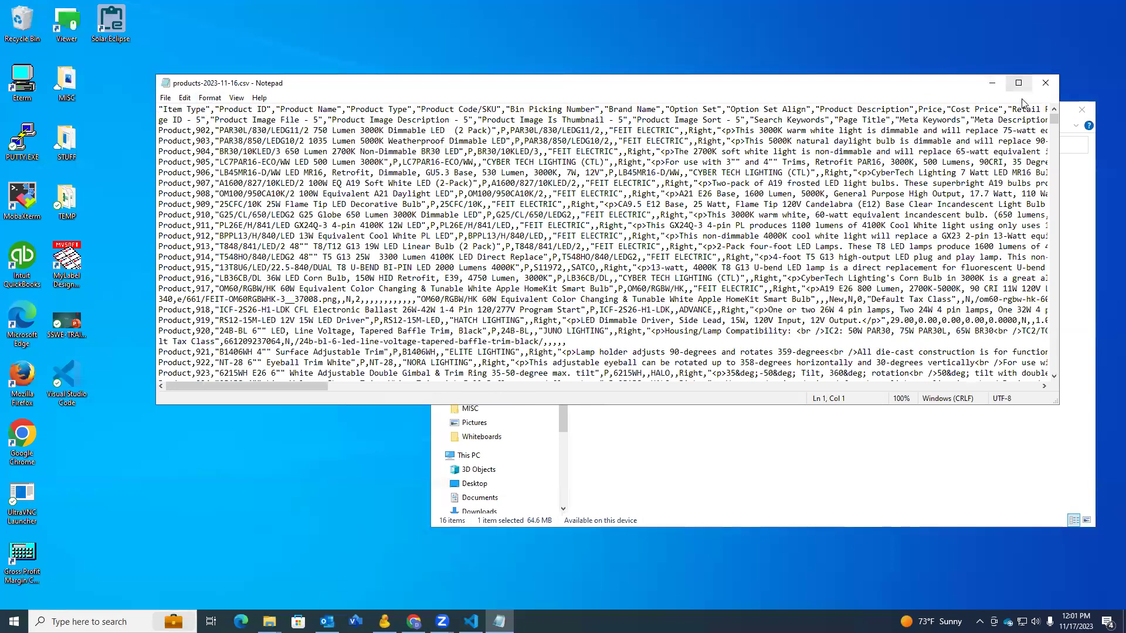
left_click(1045, 83)
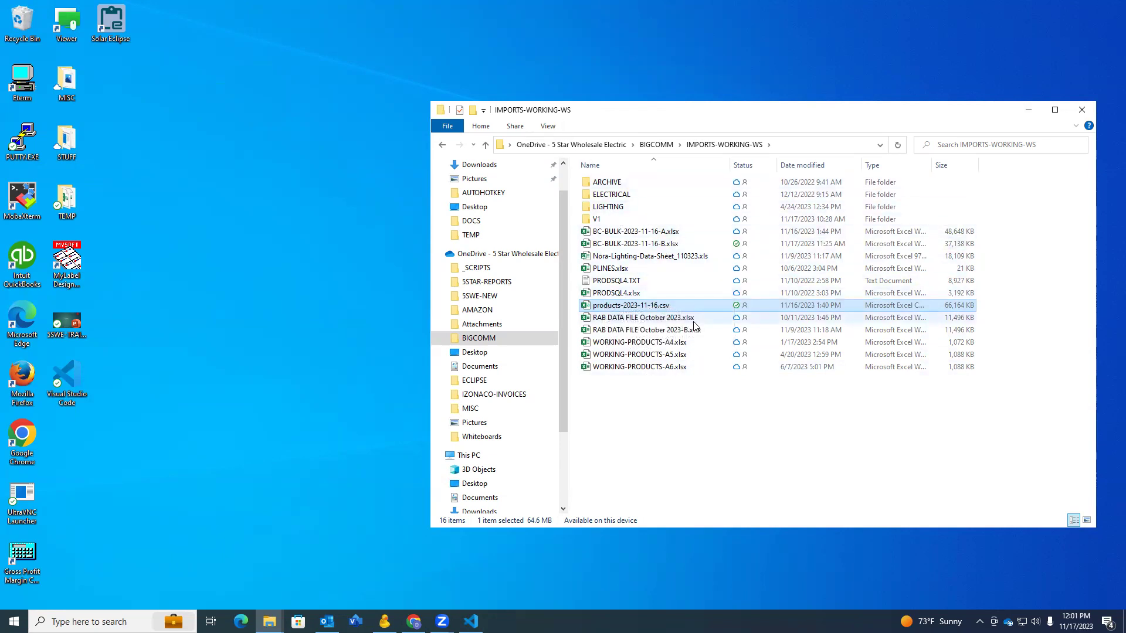
- Cancel the rename of products-2023-11-16.csv and open File Explorer's View > Options menu
left_click(667, 306)
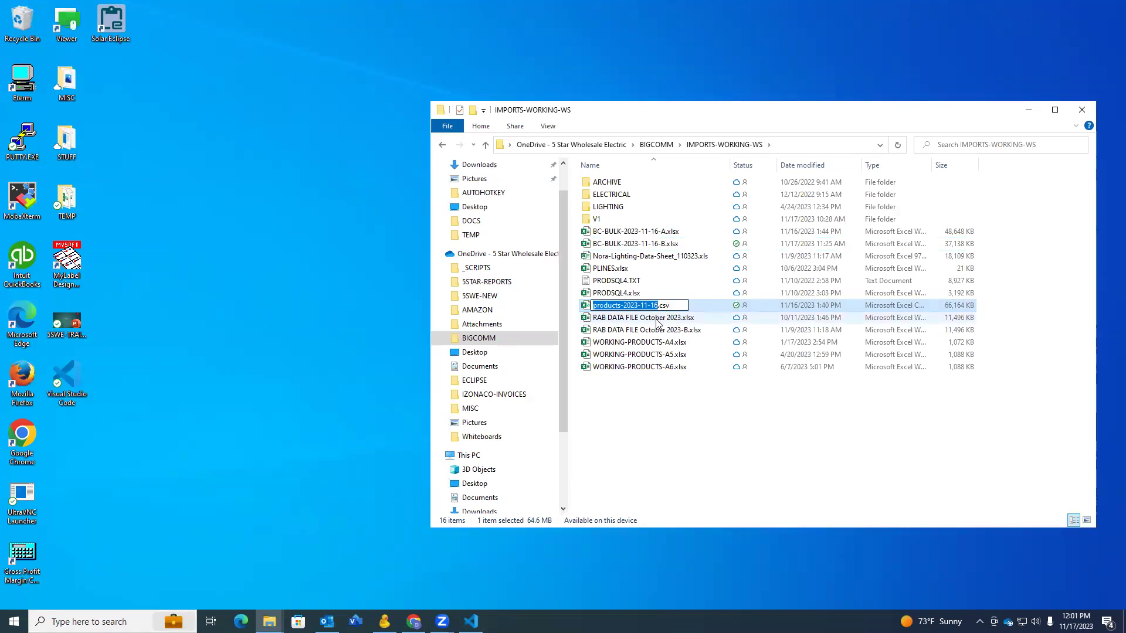
key("Escape")
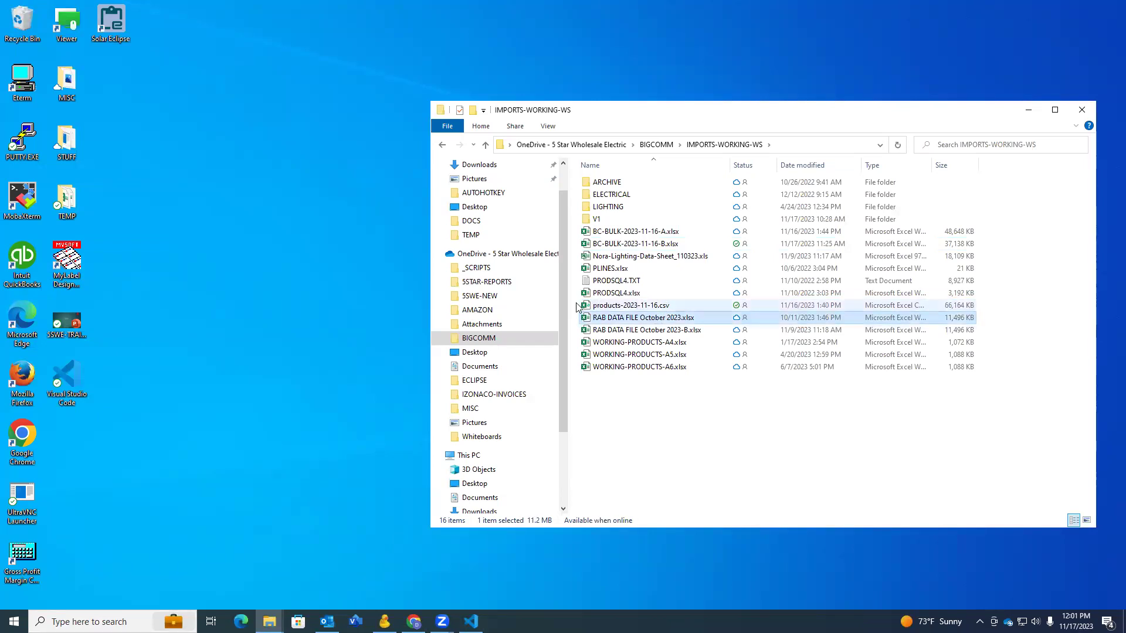
left_click(548, 126)
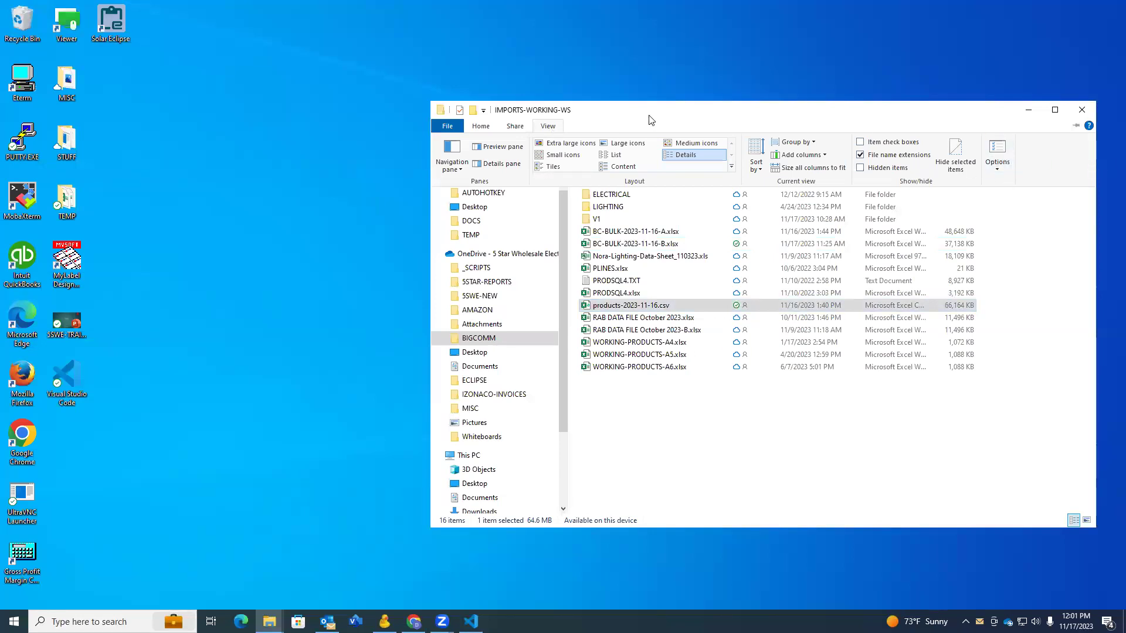
left_click(997, 170)
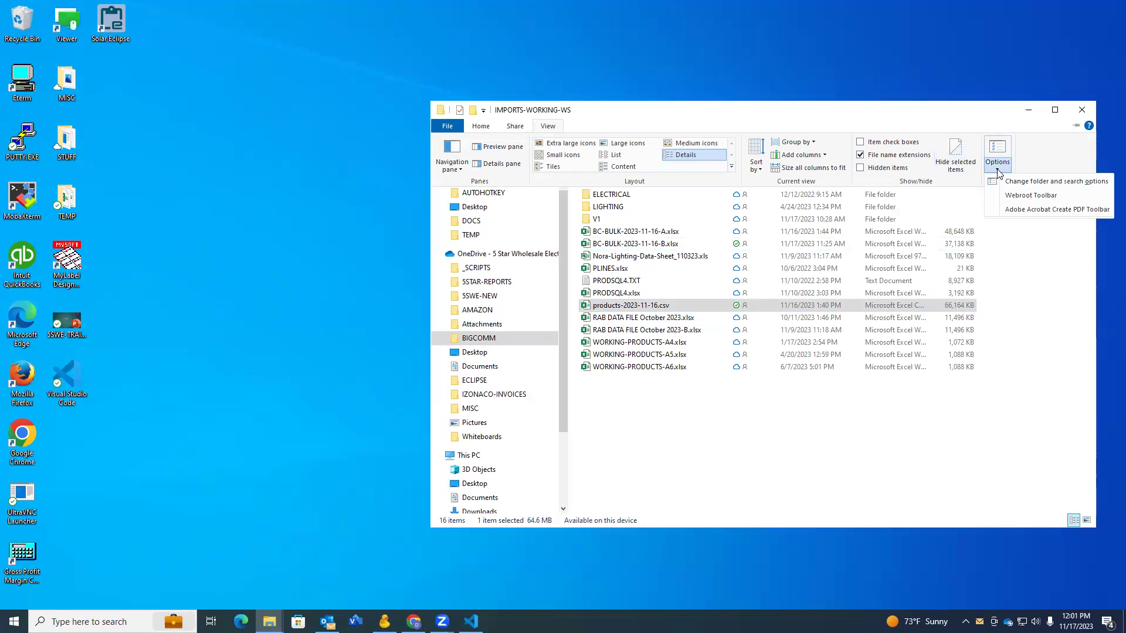
left_click(1025, 186)
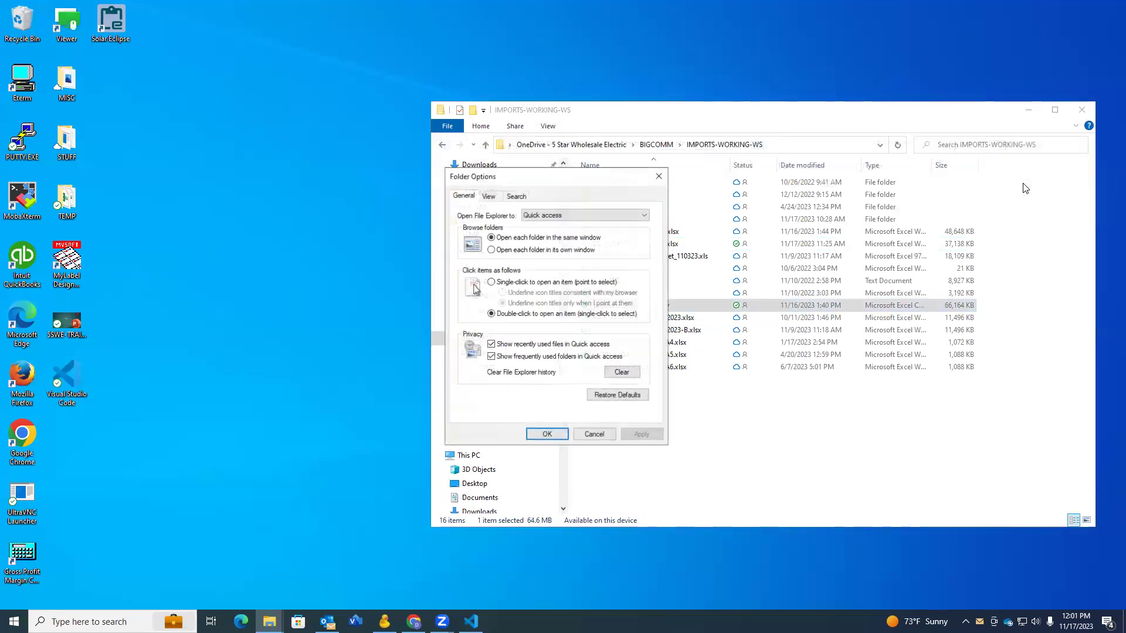
left_click(490, 196)
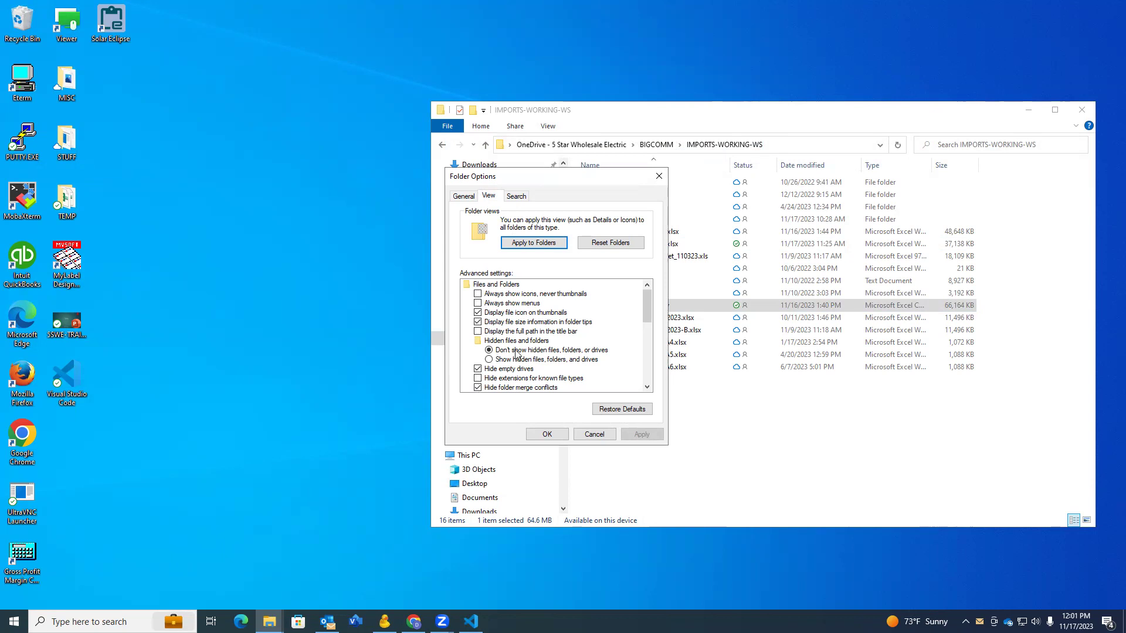
scroll(591, 356, "down", 1)
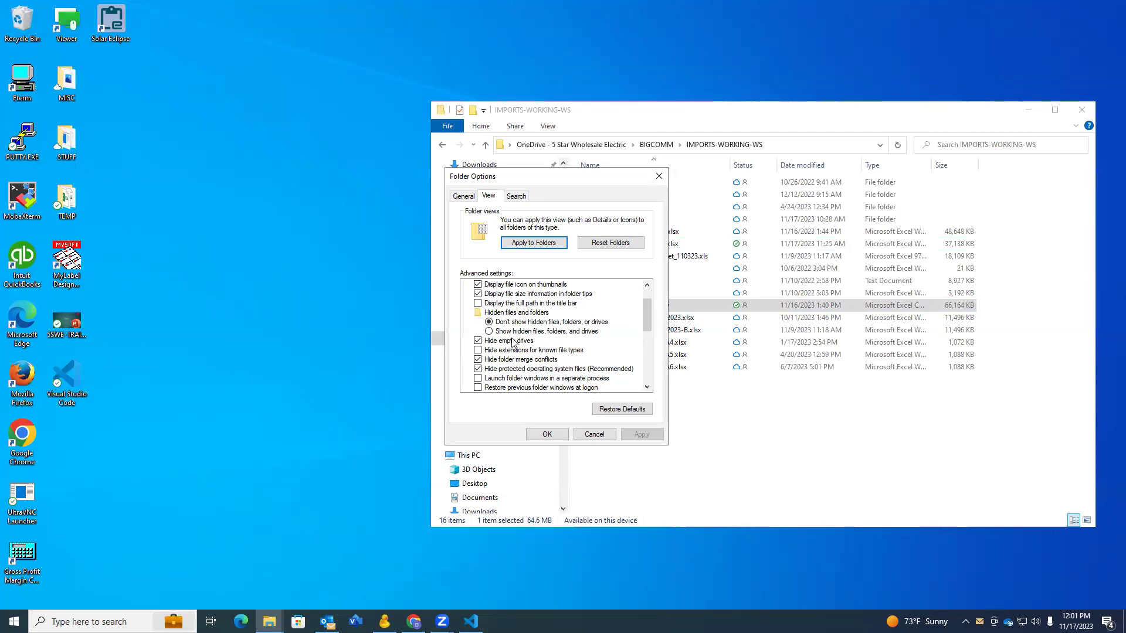
scroll(514, 342, "down", 1)
scroll(514, 343, "down", 1)
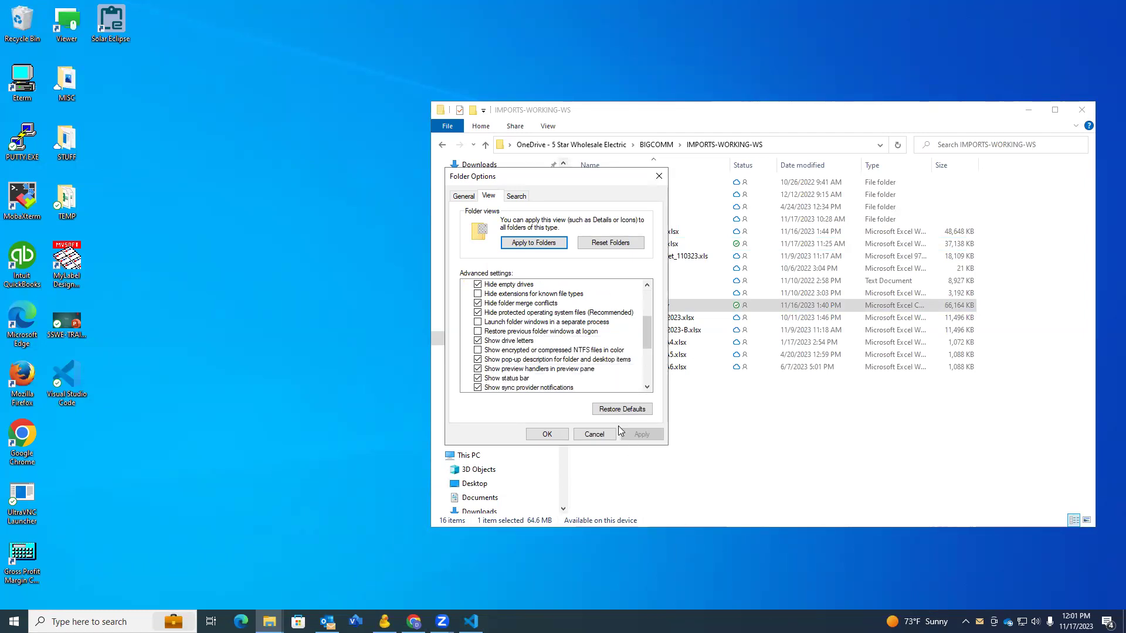
left_click(595, 435)
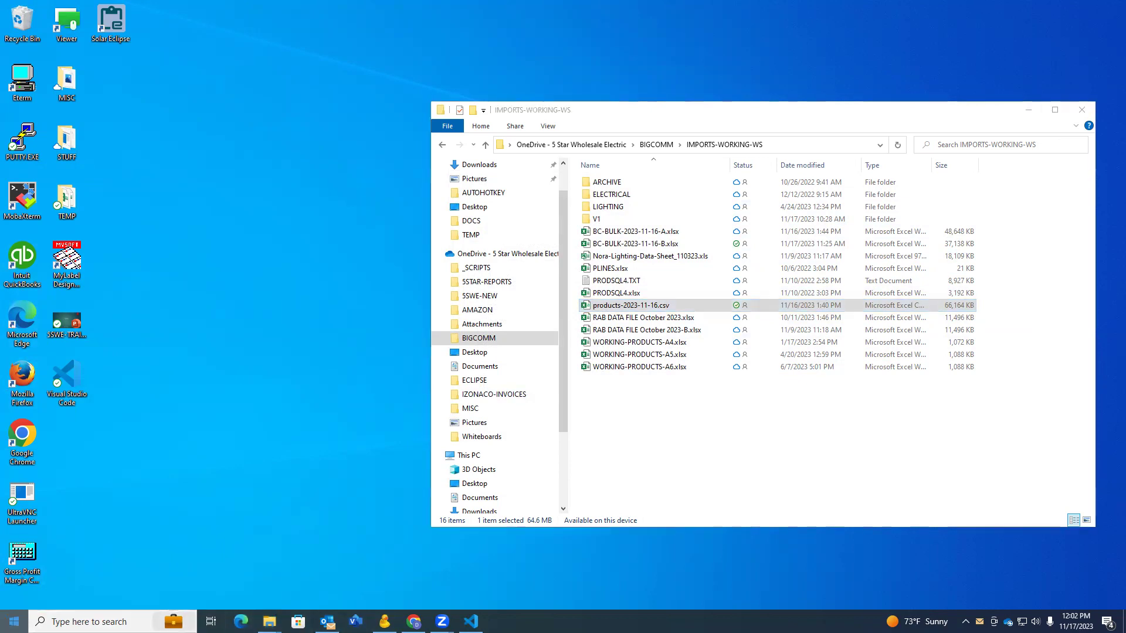
- Launch Excel through a Windows search for 'excel'
left_click(14, 621)
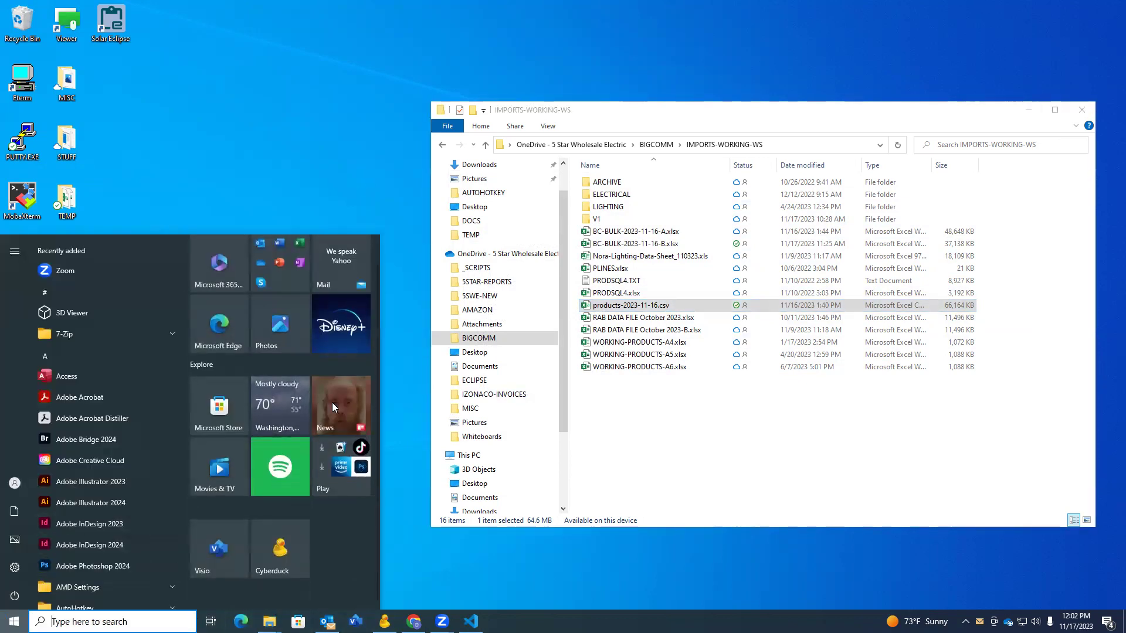
left_click(360, 164)
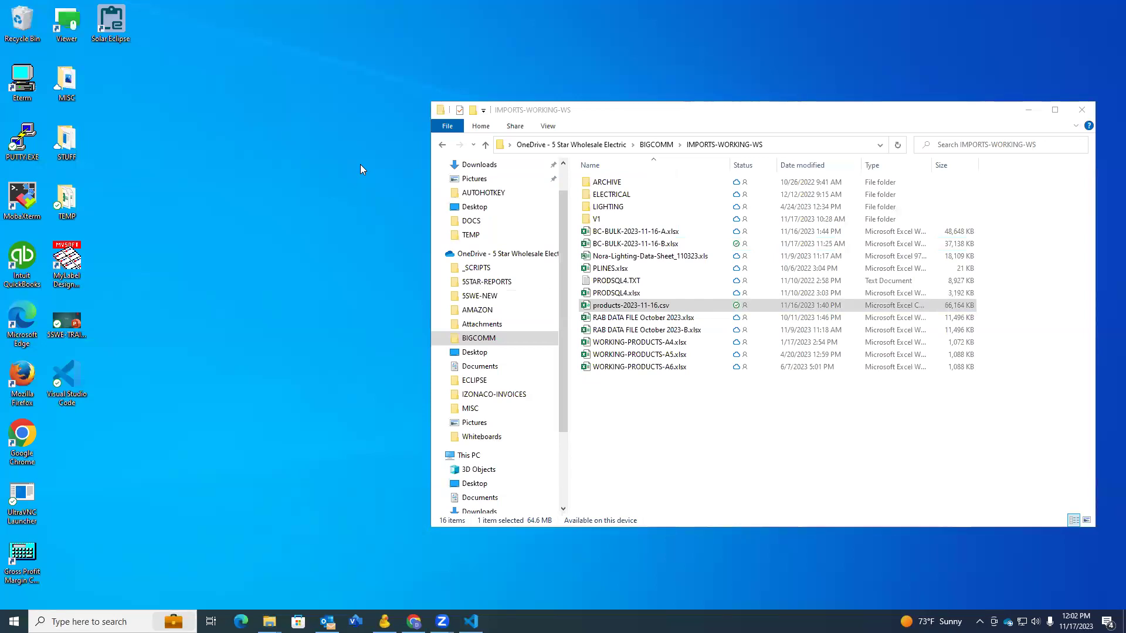
left_click(94, 621)
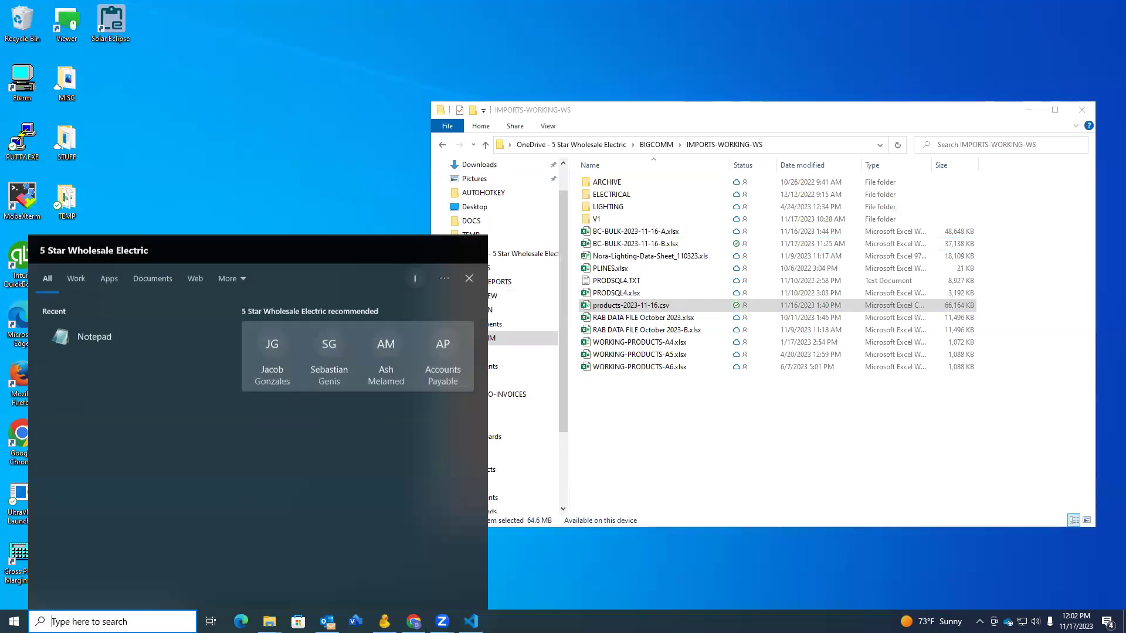
type("exce")
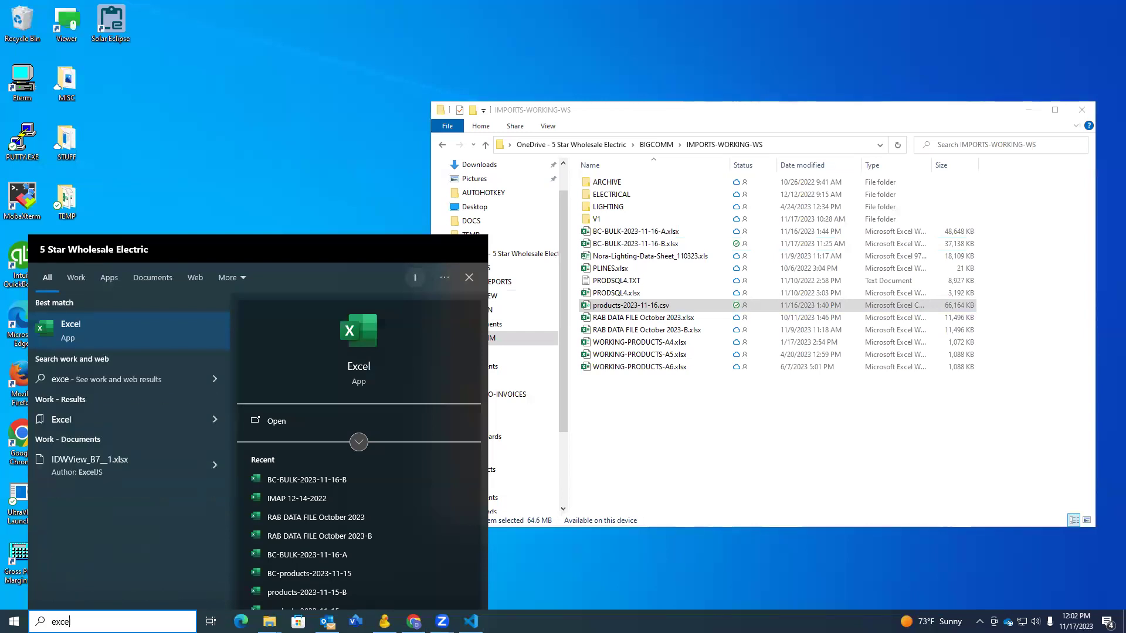
type("l")
key("Return")
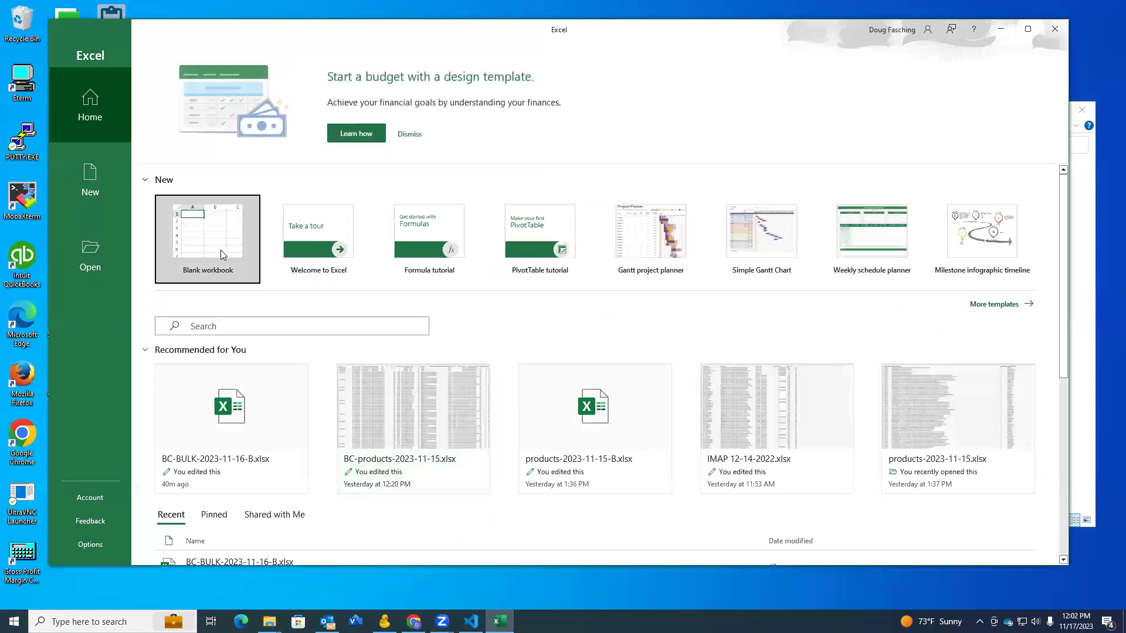
- Create a blank workbook and start a Data > From Text/CSV import
left_click(220, 252)
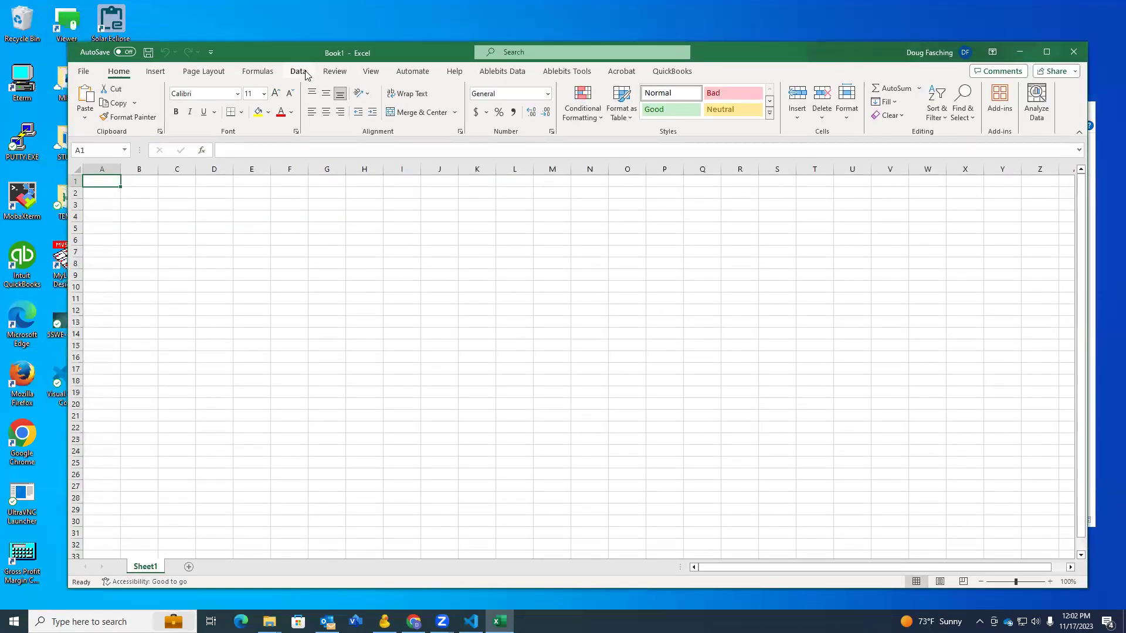
left_click(305, 74)
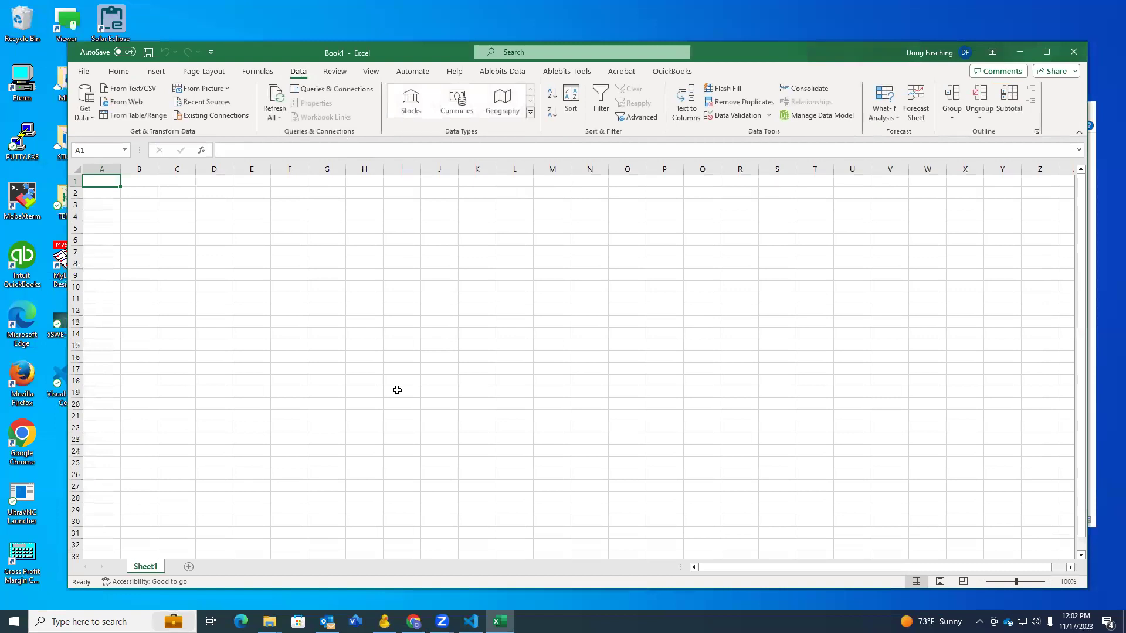
left_click(132, 88)
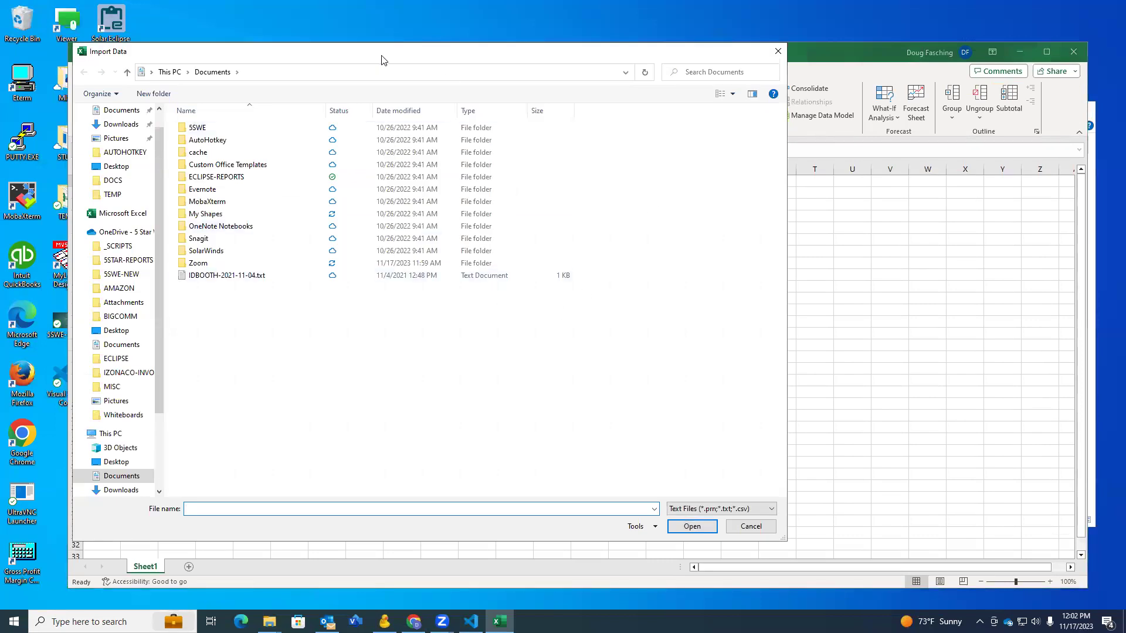
- Browse to BIGCOMM > IMPORTS-WORKING-WS and import products-2023-11-16.csv to preview it
left_click_drag(382, 59, 554, 77)
left_click(312, 335)
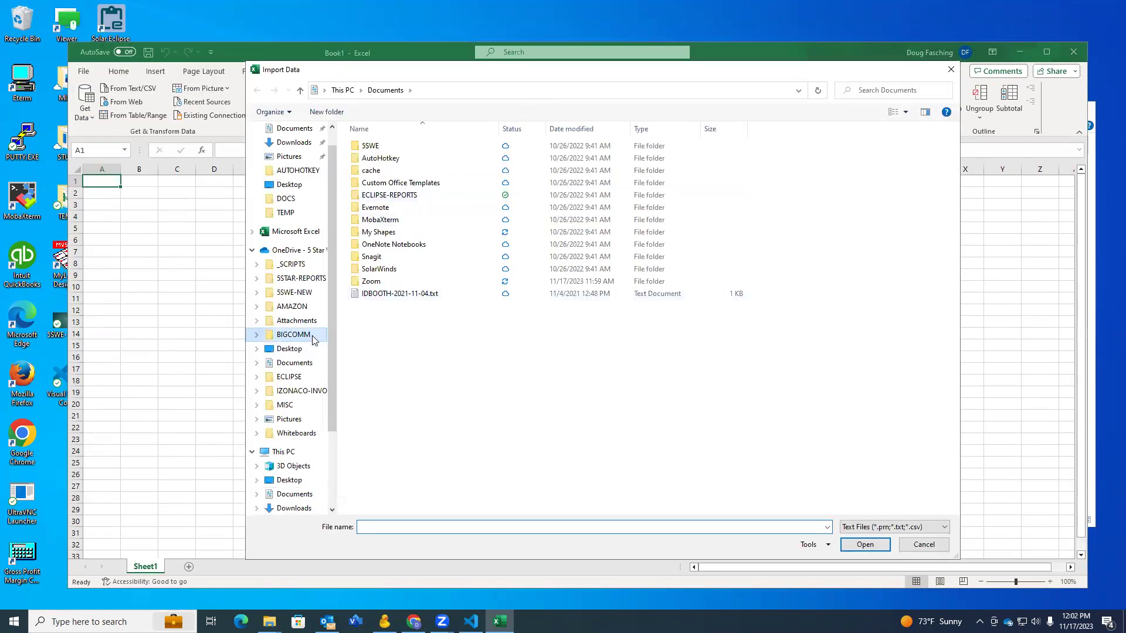
left_click(422, 235)
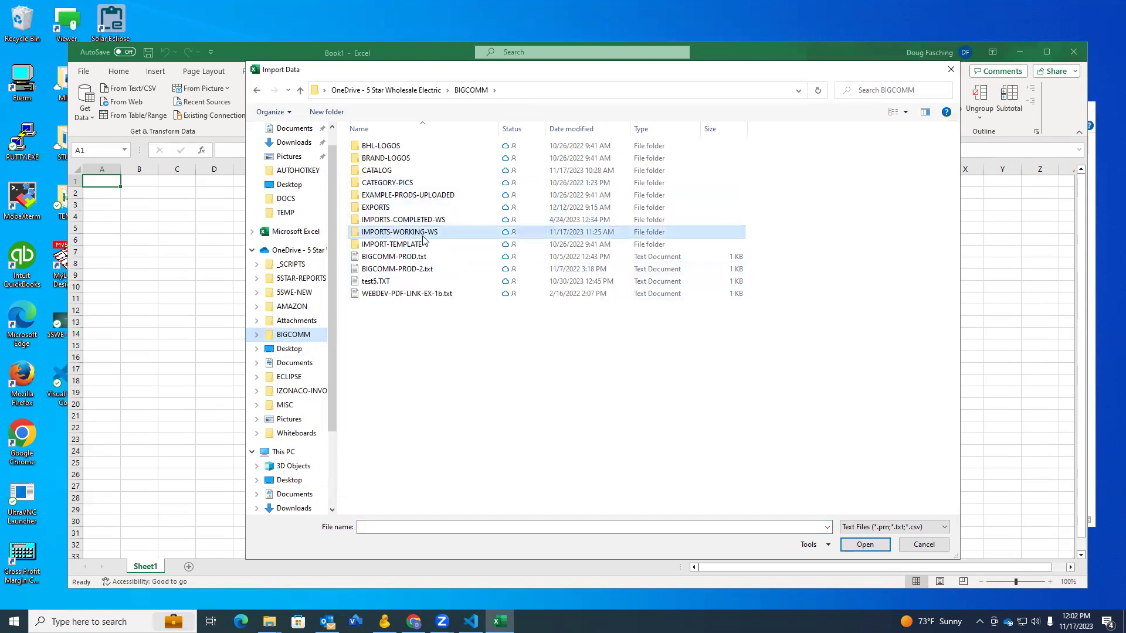
double_click(423, 235)
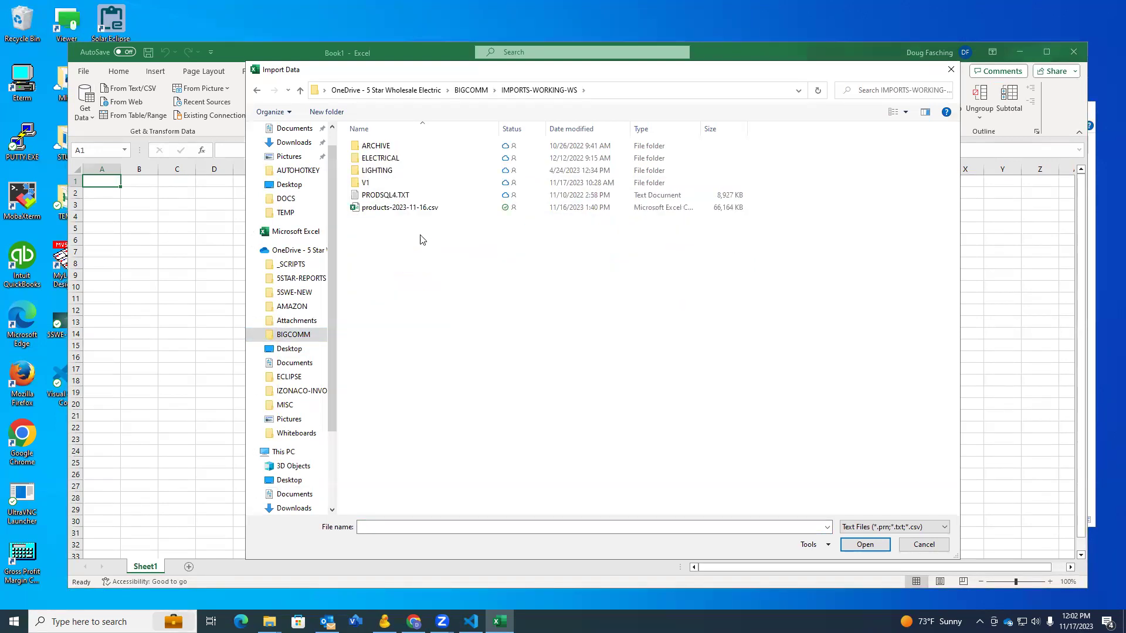
left_click(416, 211)
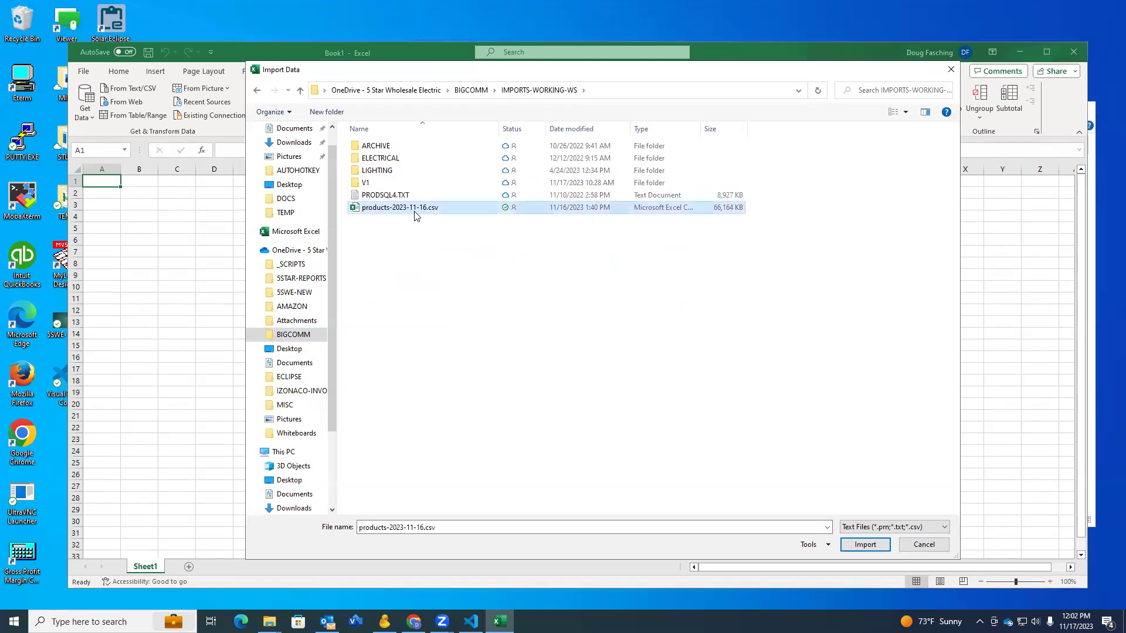
left_click(866, 545)
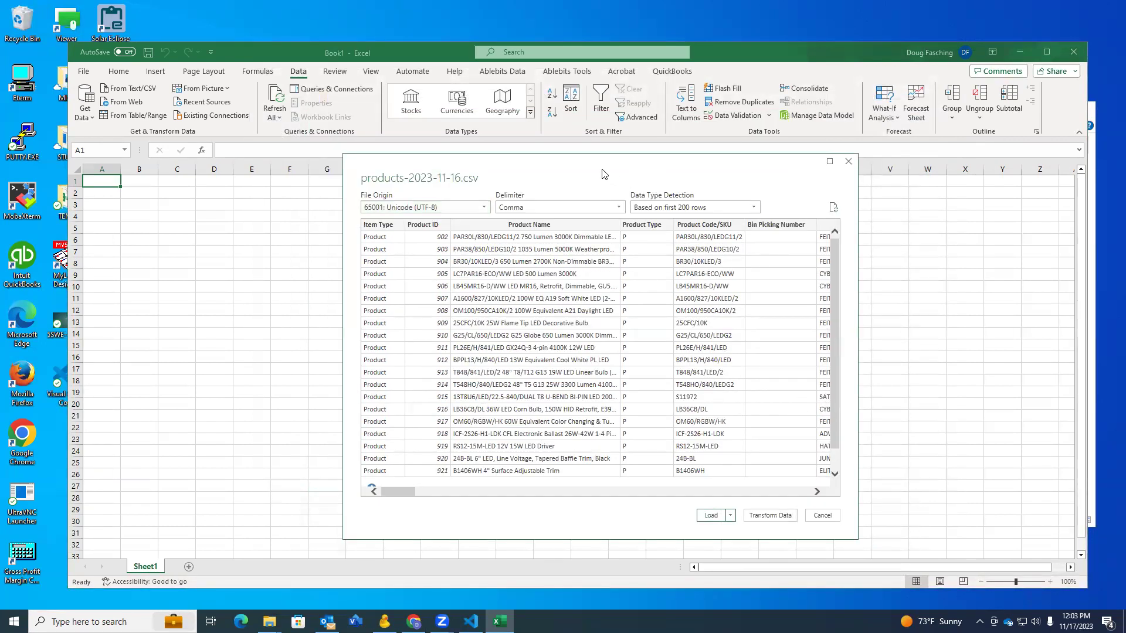
- In Power Query, change the Product UPC/EAN column type to Text, replacing the current conversion
left_click(771, 515)
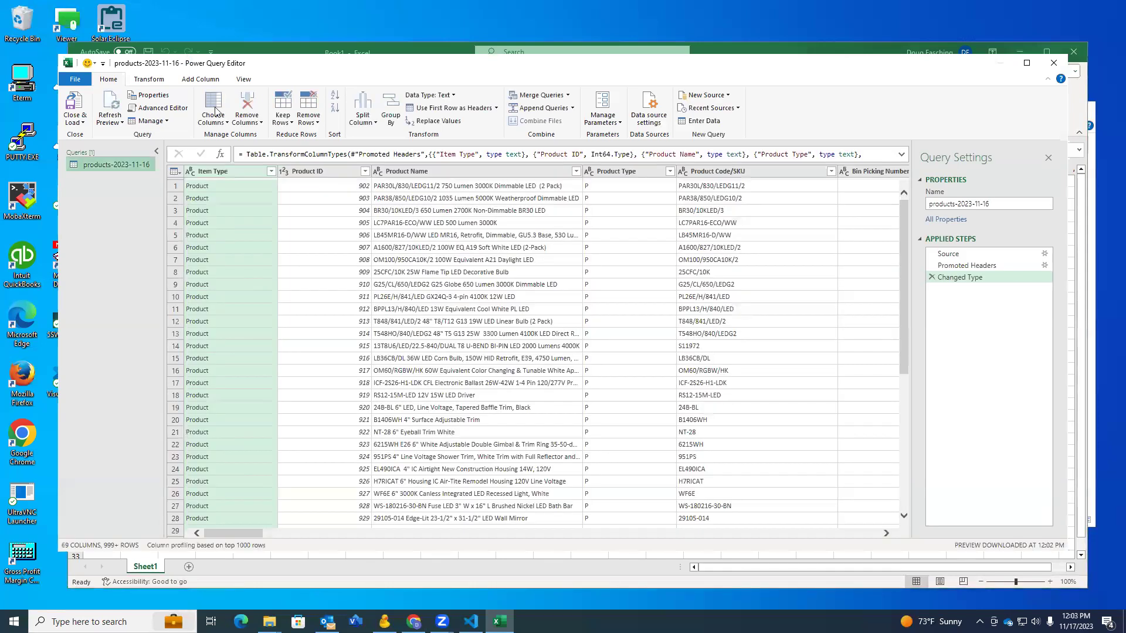
left_click_drag(239, 532, 818, 538)
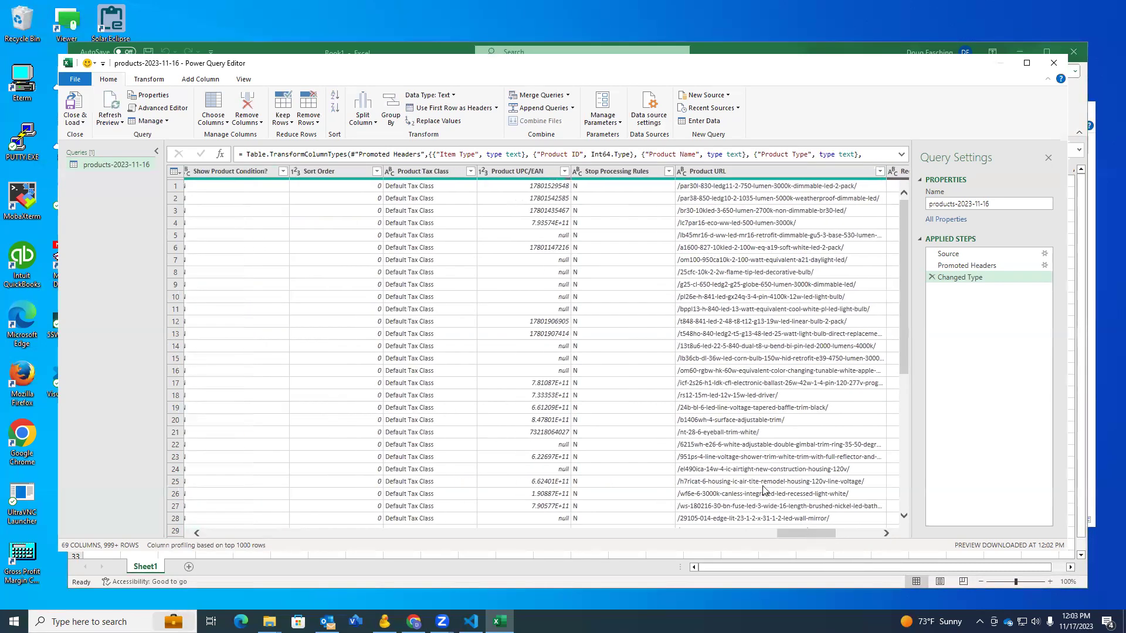
left_click(533, 172)
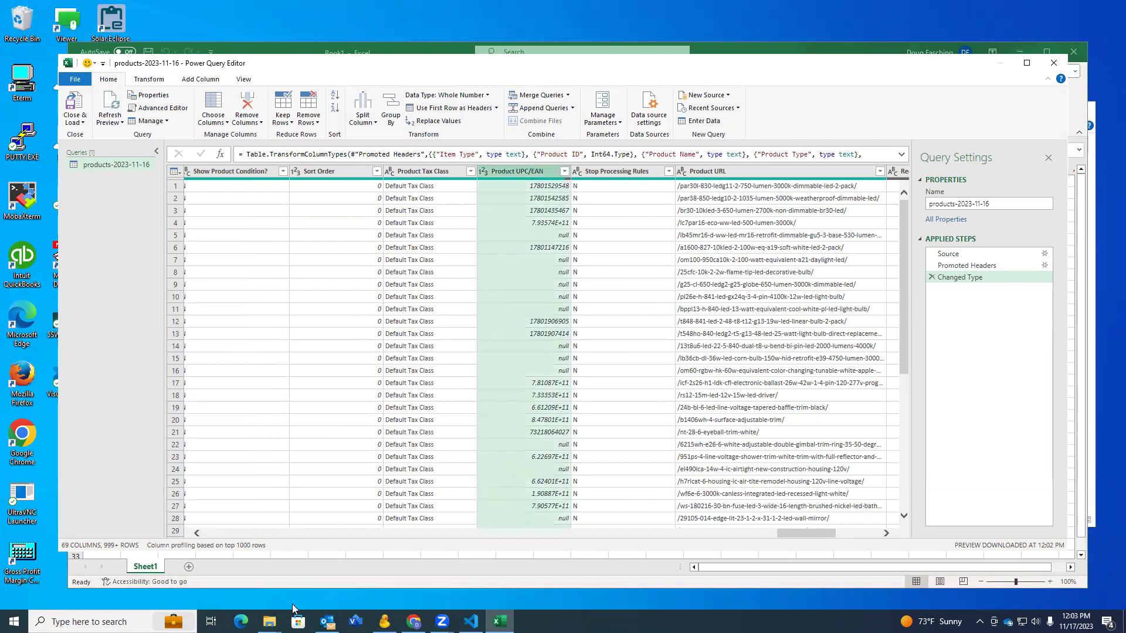
left_click(482, 98)
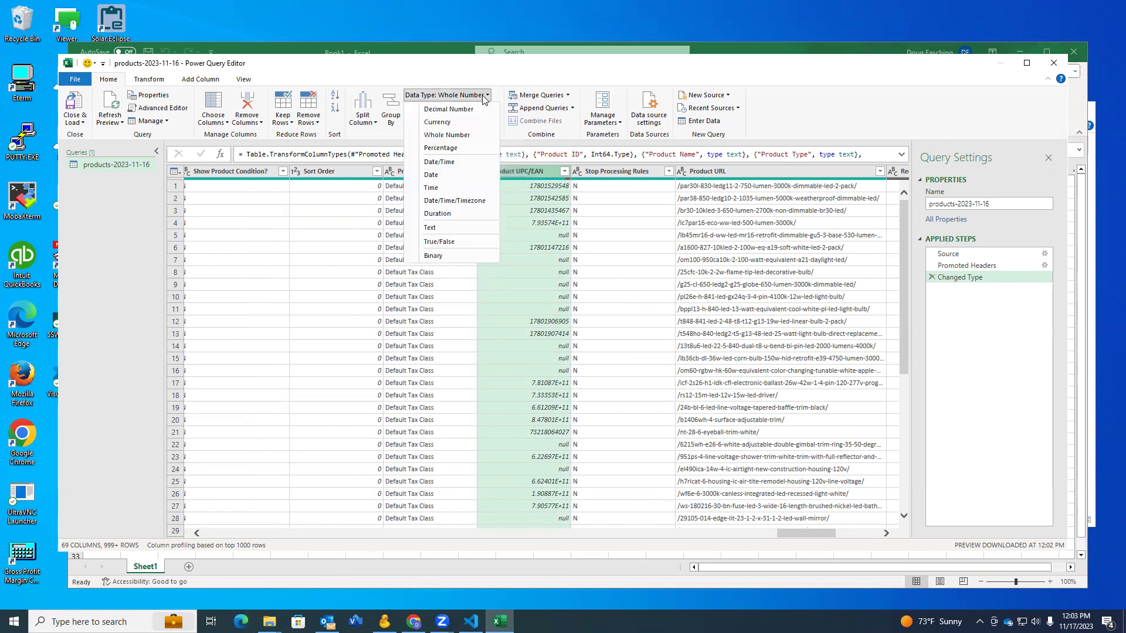
left_click(433, 229)
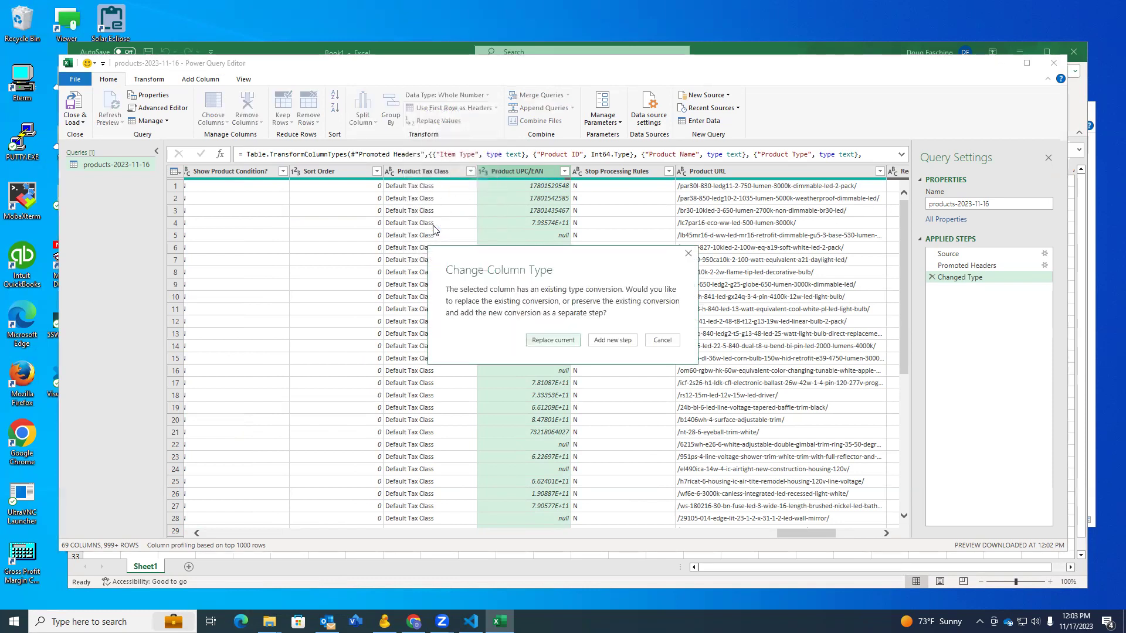
left_click(553, 340)
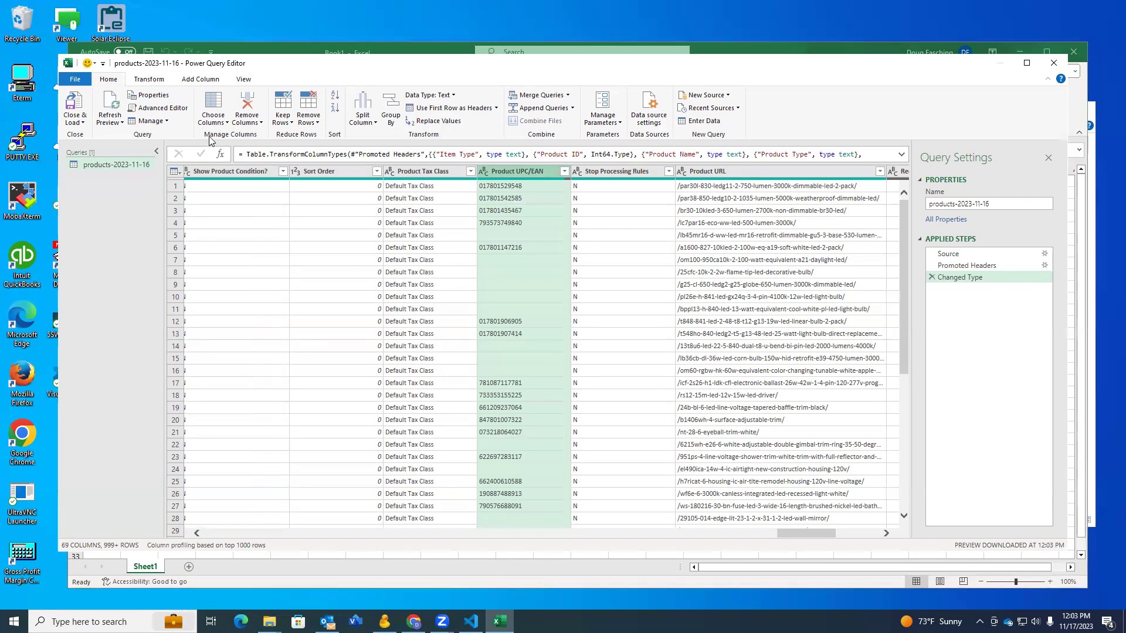
- Close & Load the query into a products-2023-11-16 table, dismissing the tip and Queries pane
left_click(70, 106)
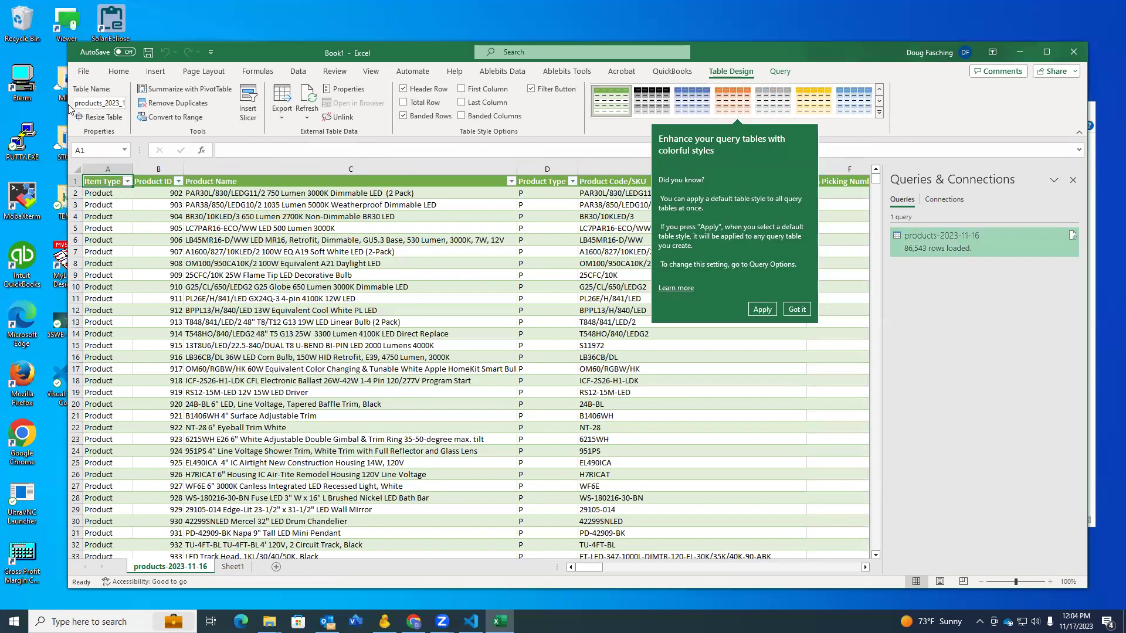
left_click(798, 310)
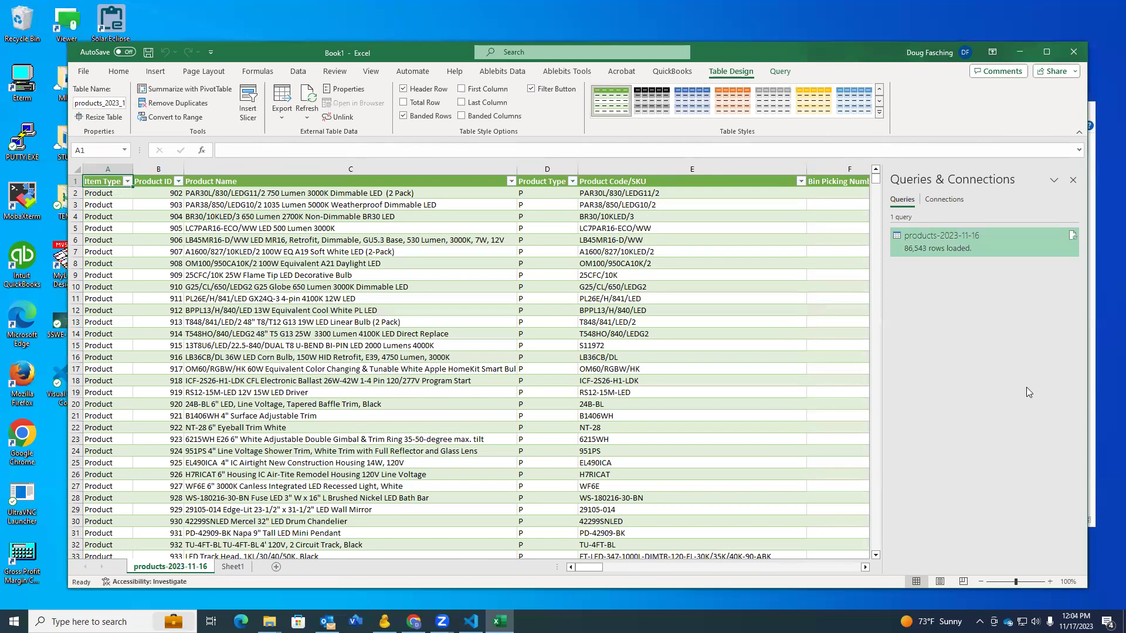
left_click(1073, 180)
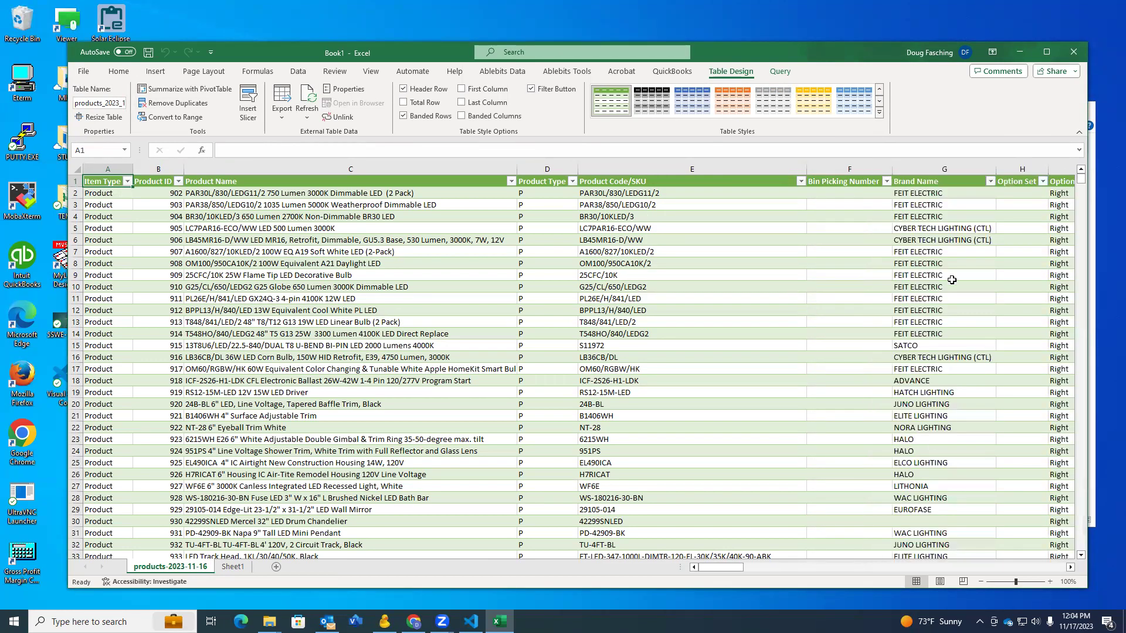
- Review the loaded table and Product ID filter values, then select the entire sheet
scroll(268, 200, "down", 4)
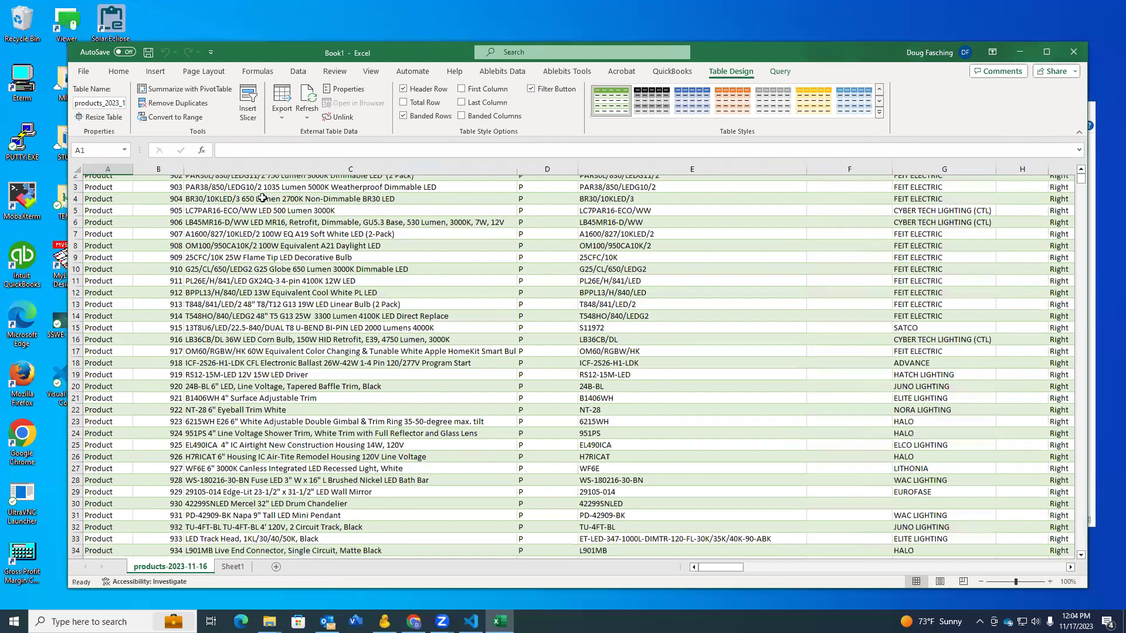
scroll(268, 200, "up", 4)
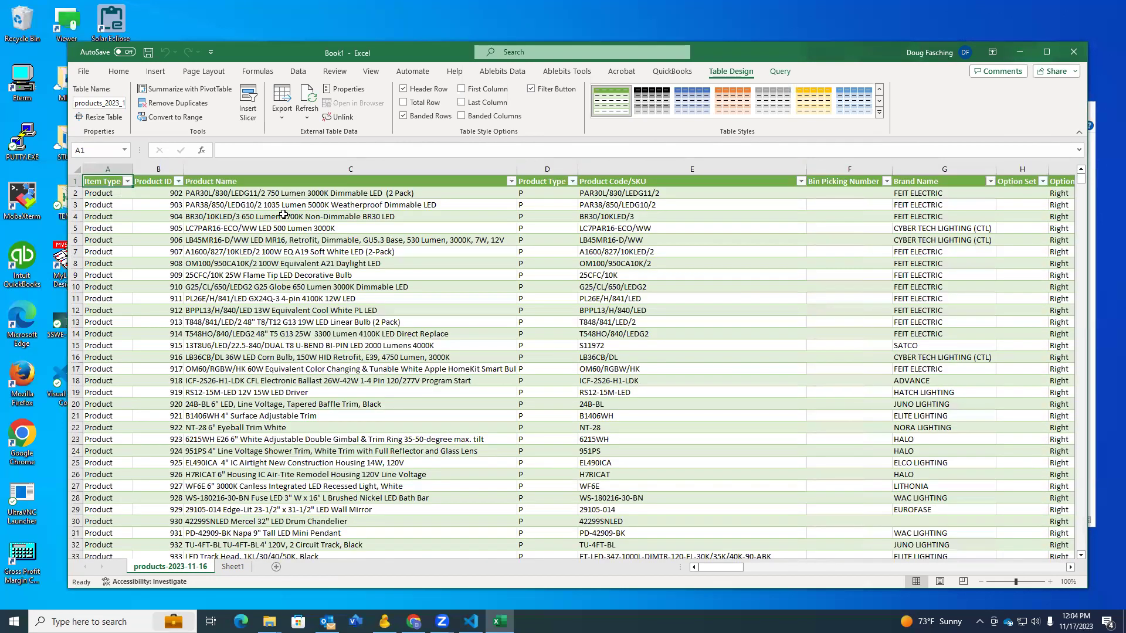
left_click(179, 181)
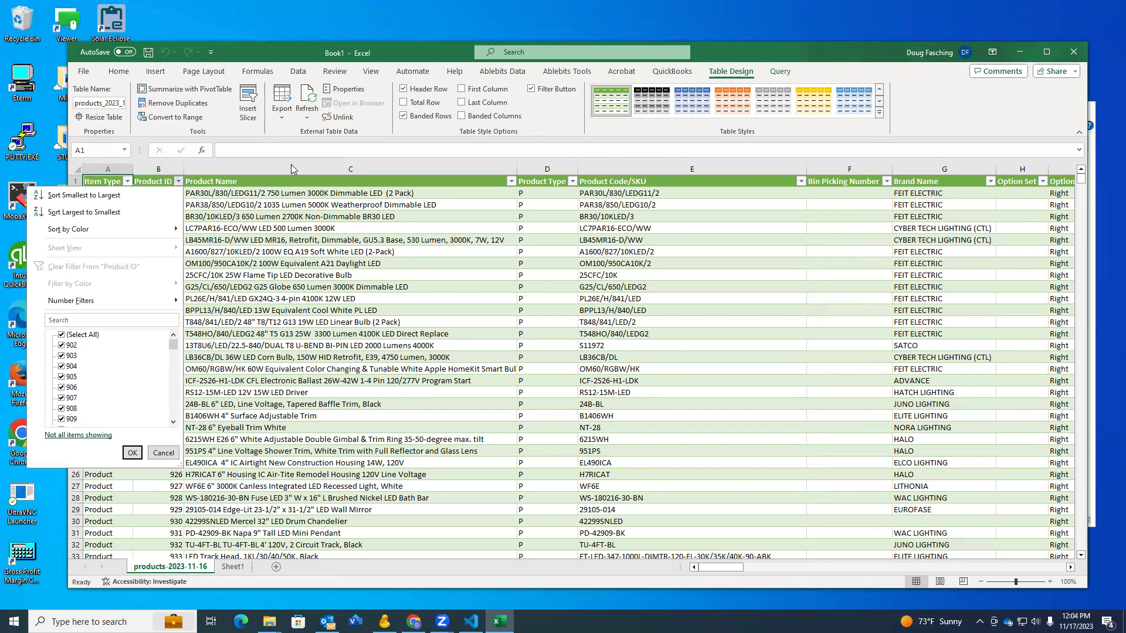
left_click(327, 163)
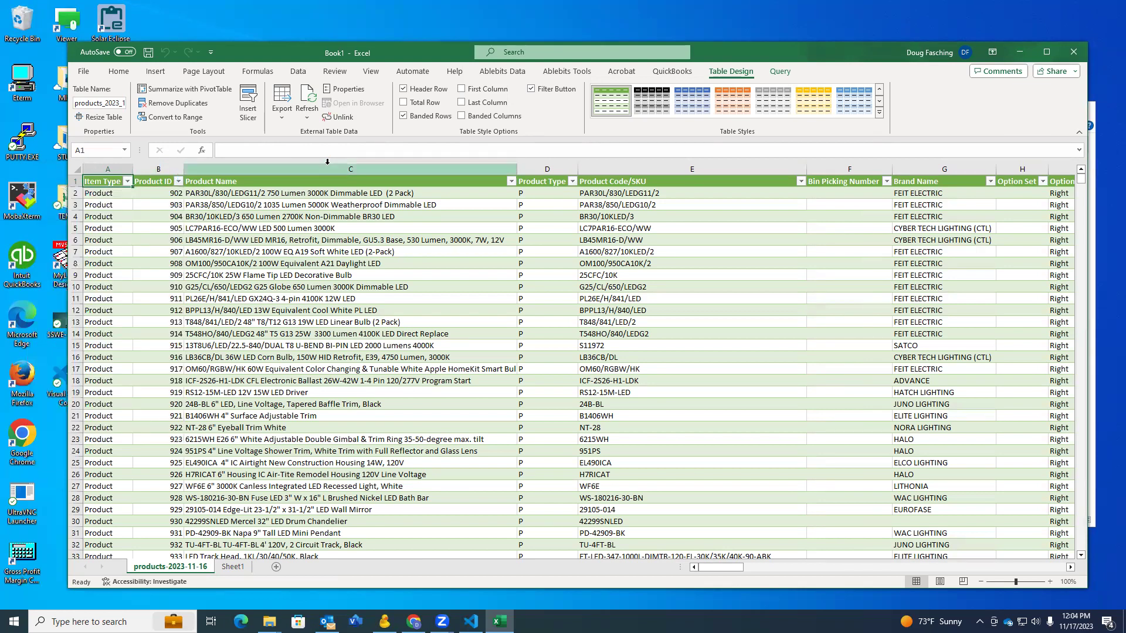
scroll(769, 336, "down", 7)
scroll(769, 338, "up", 6)
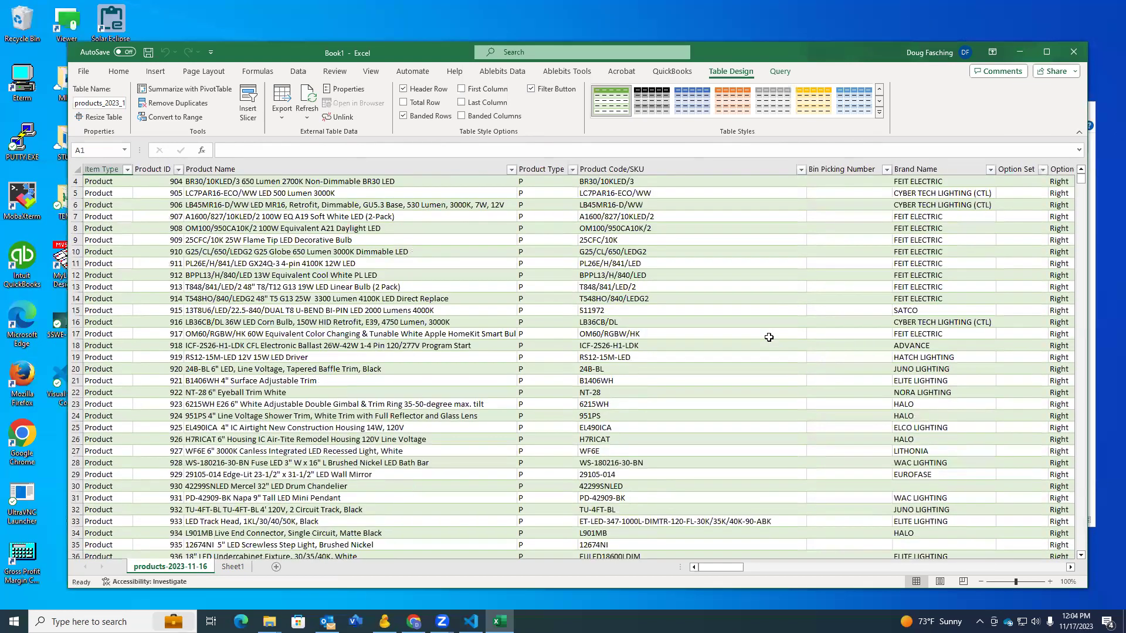
scroll(769, 337, "up", 1)
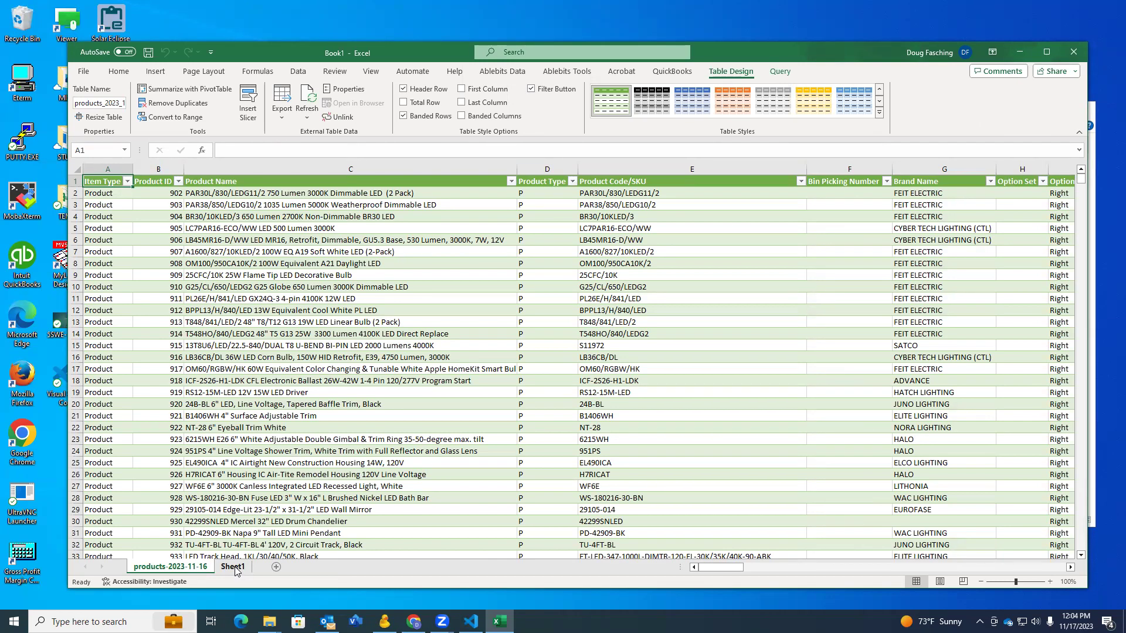
left_click(78, 169)
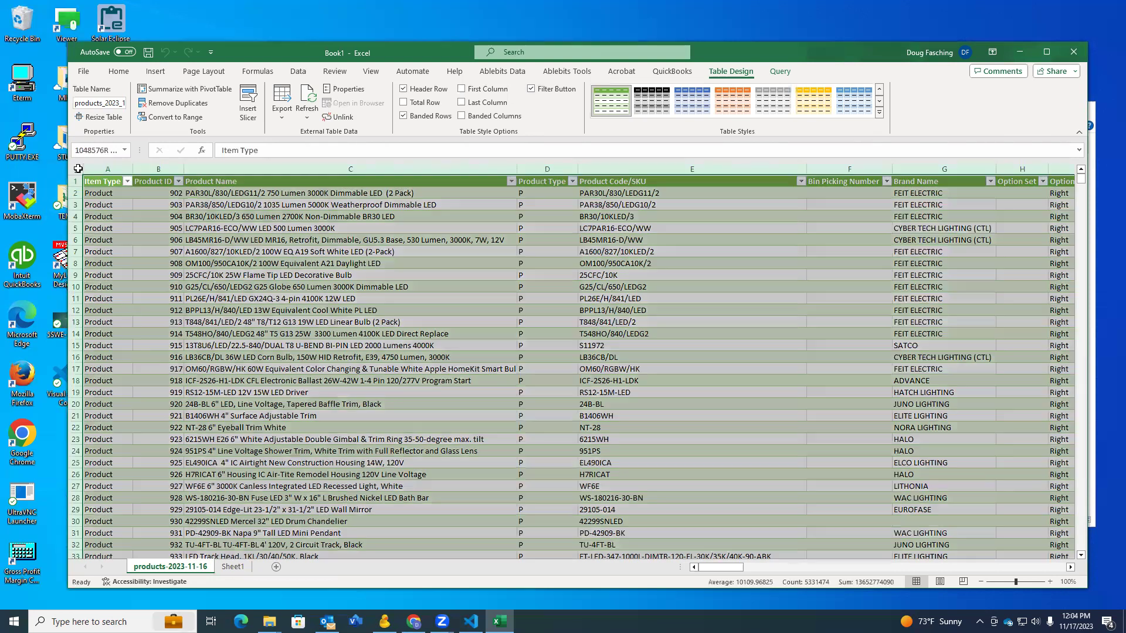
- Copy the whole products table and paste it as values into Sheet1 at cell A1
right_click(387, 283)
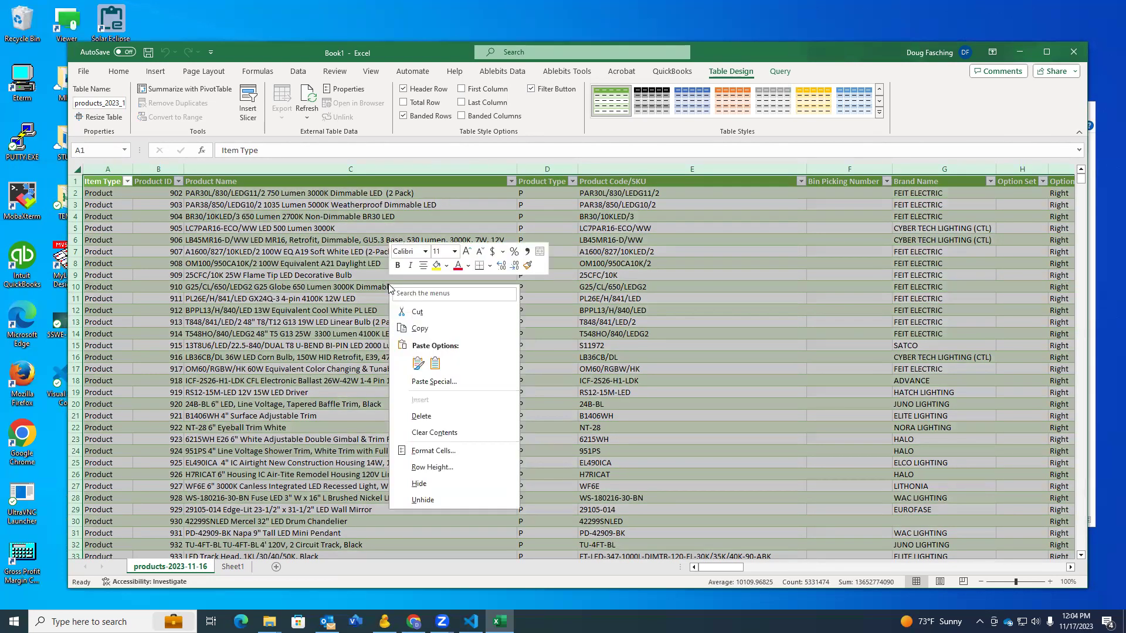
left_click(435, 329)
left_click(232, 566)
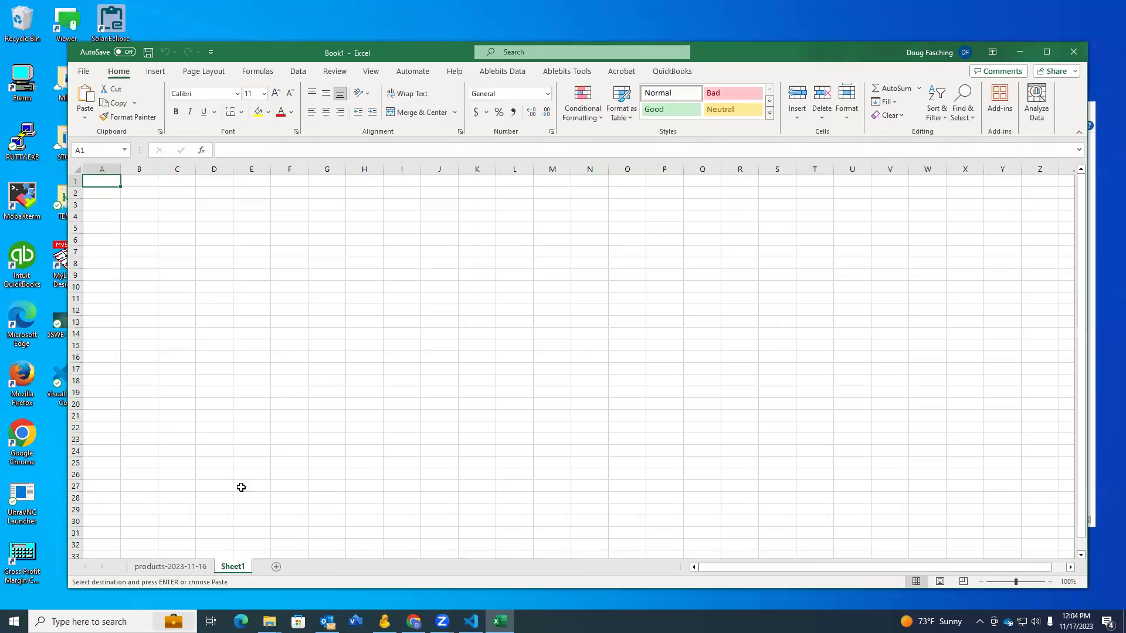
right_click(104, 184)
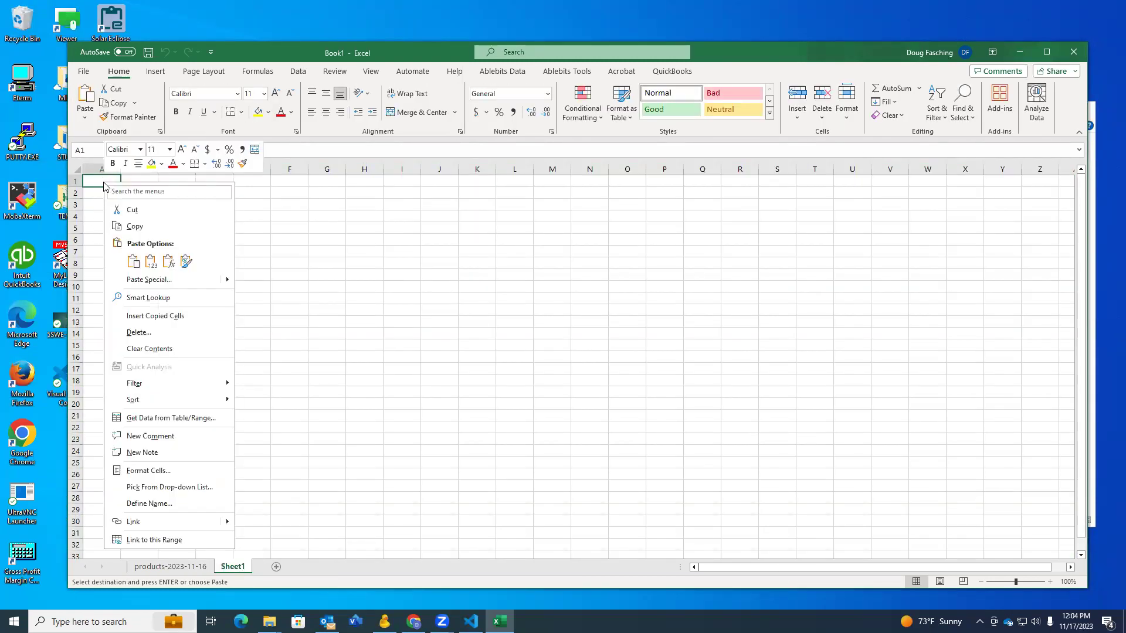
left_click(151, 263)
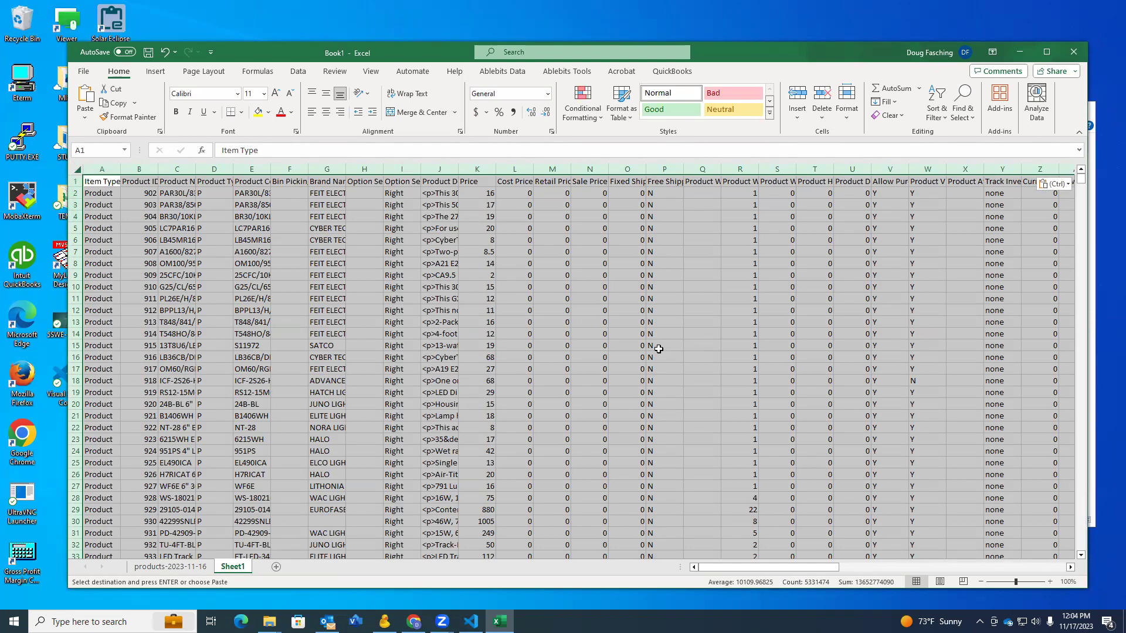
- Autofit all column widths on Sheet1, then narrow column C
left_click(851, 119)
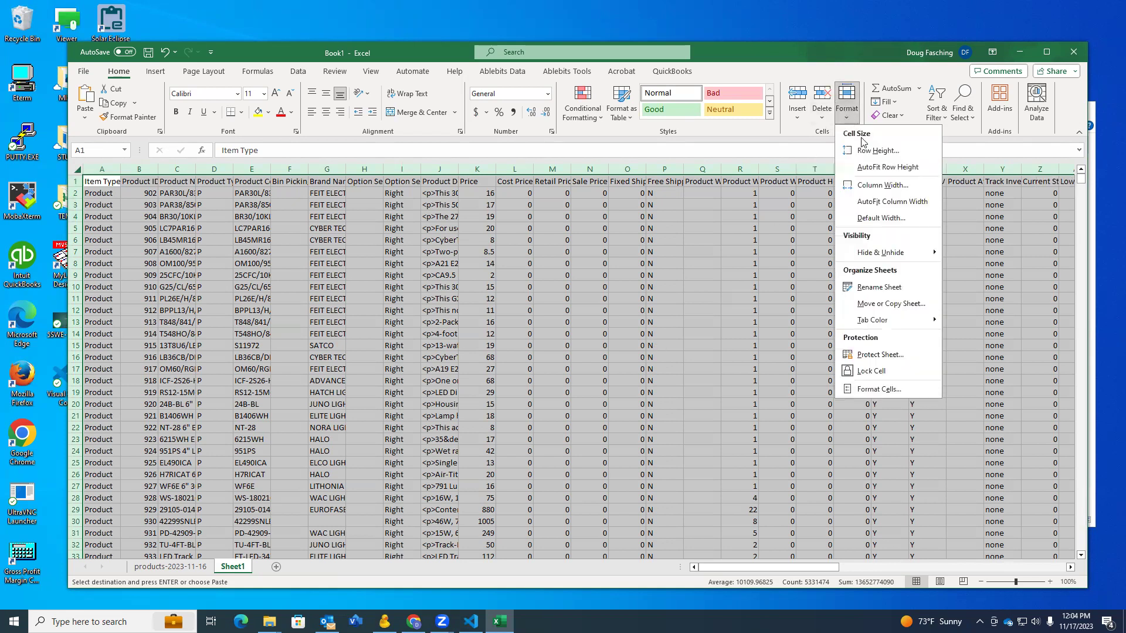
left_click(914, 203)
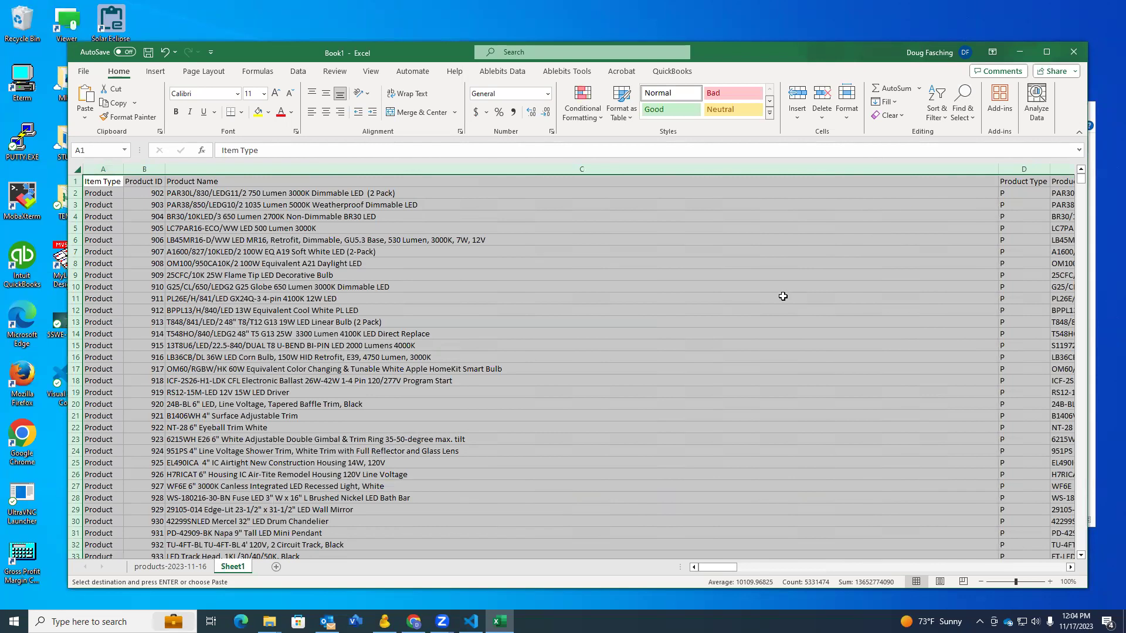
left_click(818, 257)
left_click(899, 169)
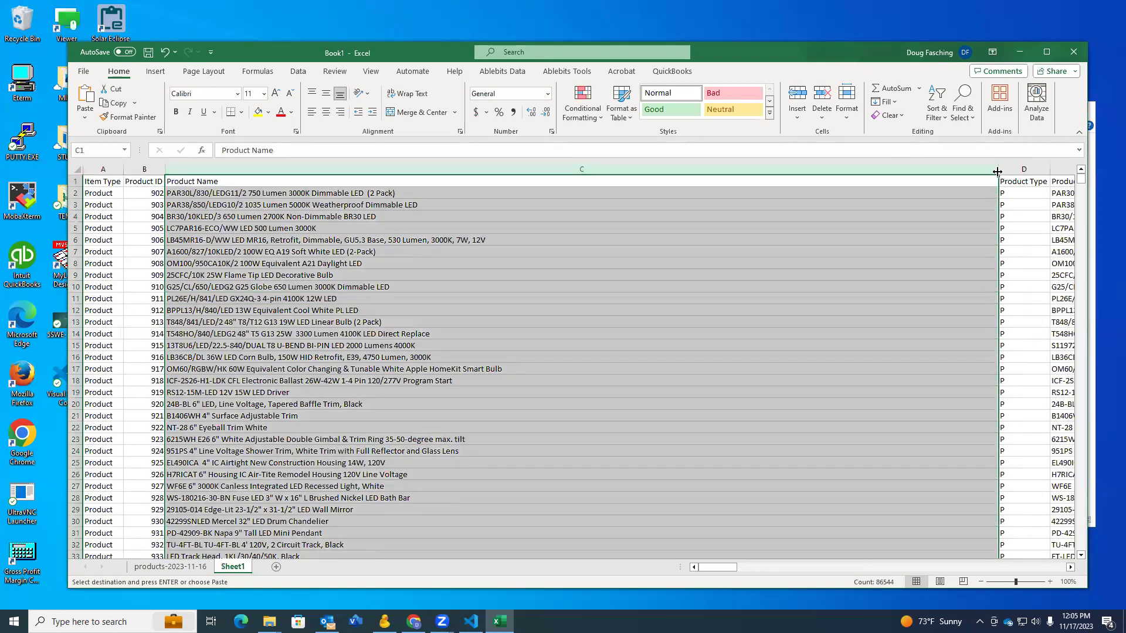
left_click_drag(998, 171, 558, 240)
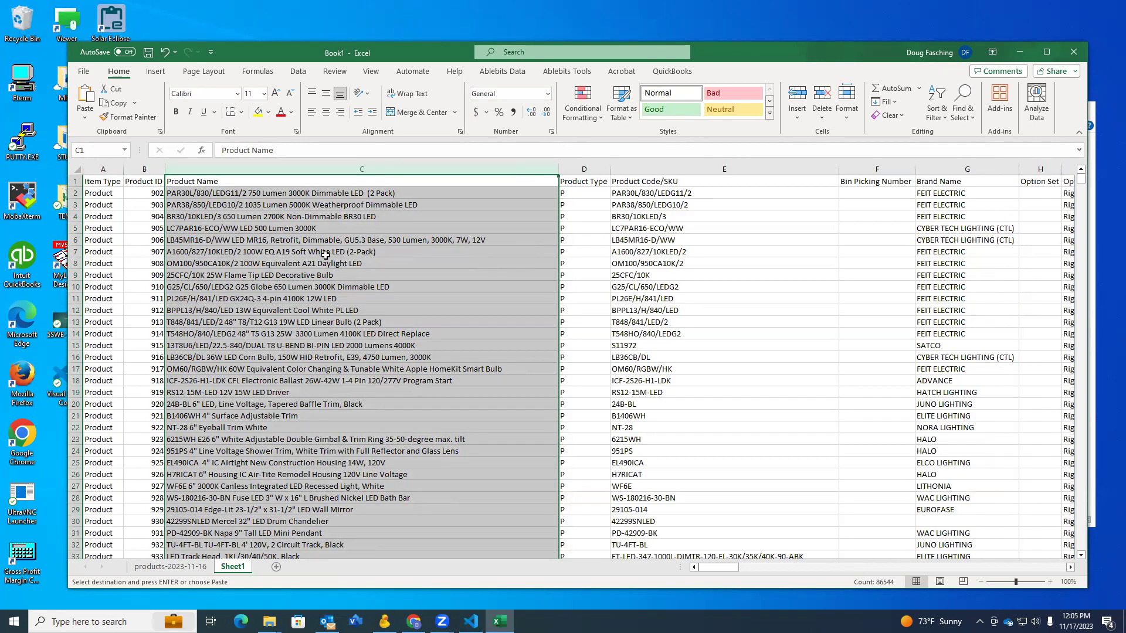
left_click(304, 240)
- Bold header row 1 and freeze the top row
left_click(74, 181)
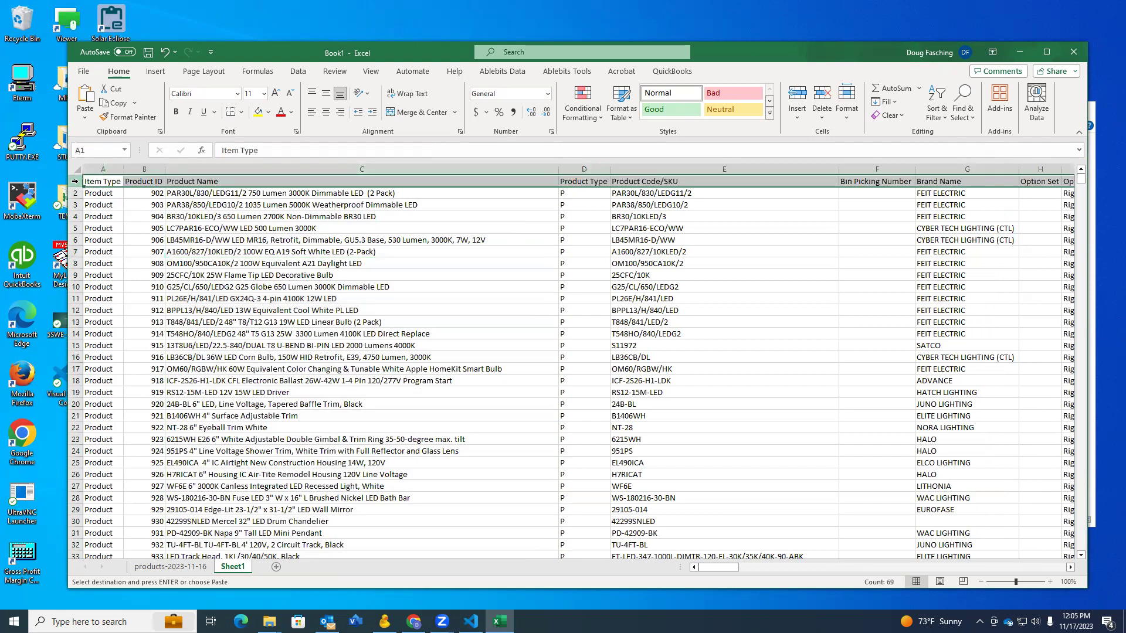
left_click(175, 111)
left_click(385, 73)
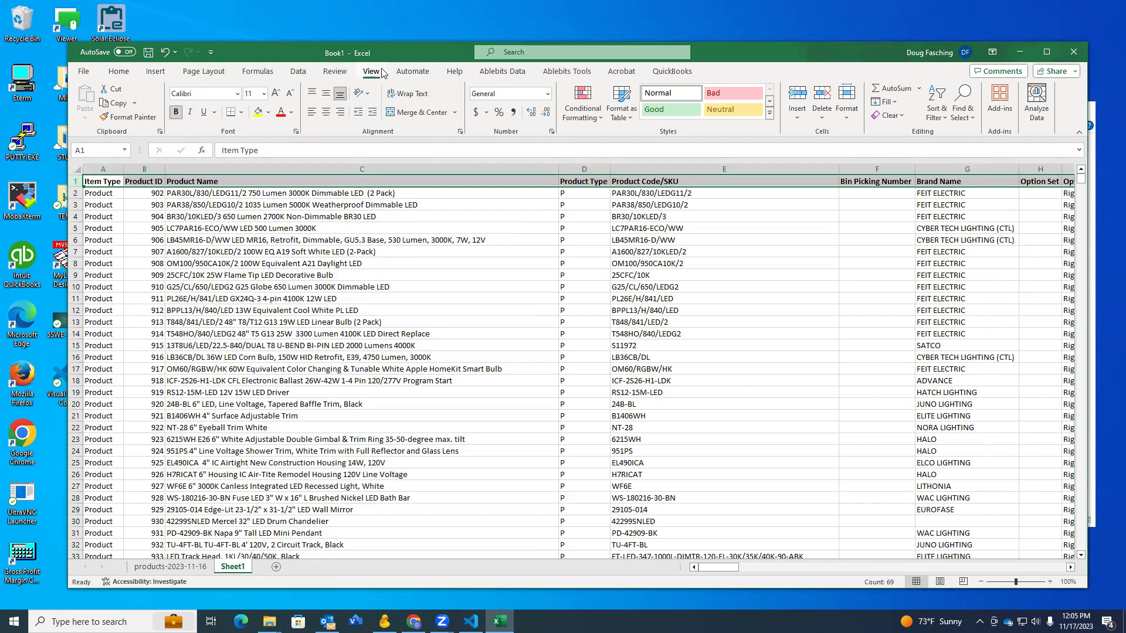
left_click(649, 106)
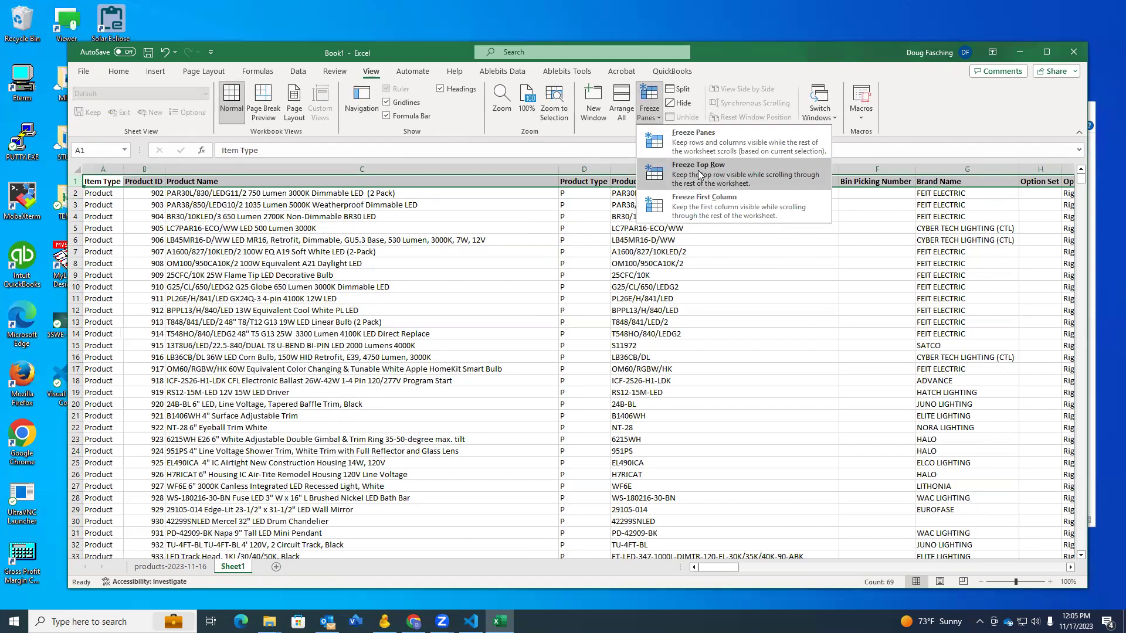
left_click(699, 175)
scroll(510, 275, "down", 7)
scroll(486, 282, "up", 7)
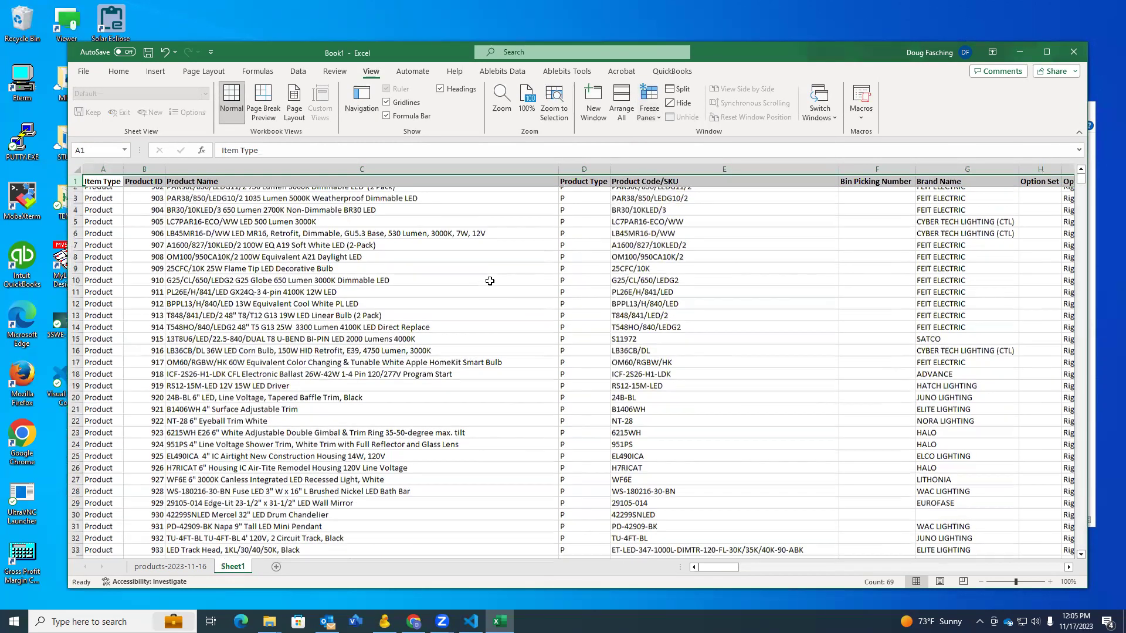
- Rename the Sheet1 tab to BC-SOURCE, then go to the products-2023-11-16 sheet
right_click(232, 568)
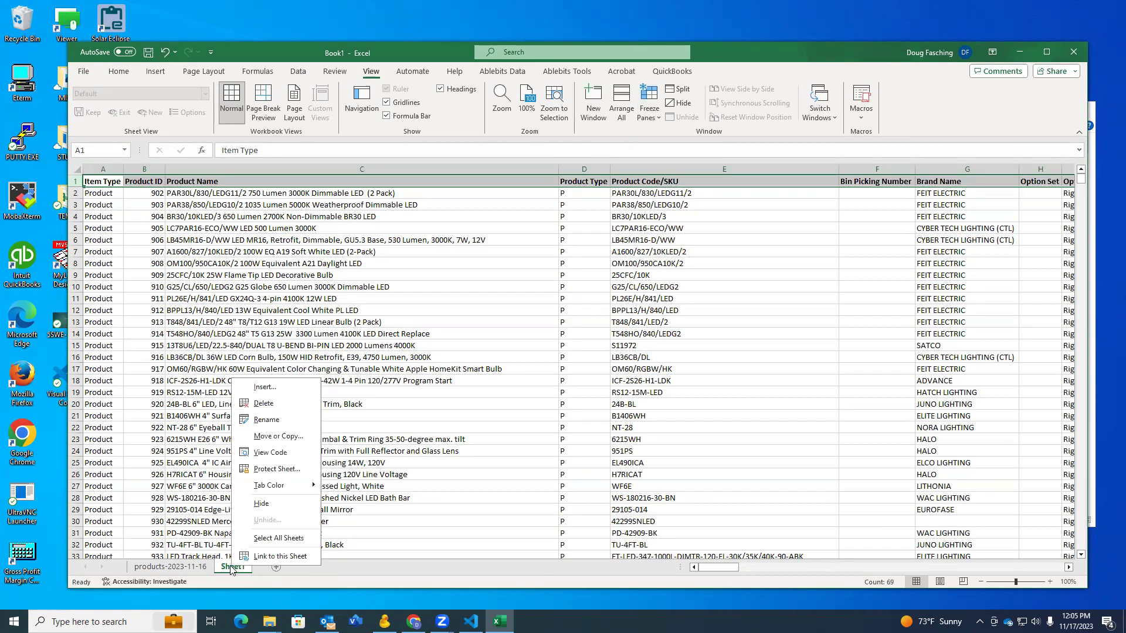
left_click(300, 424)
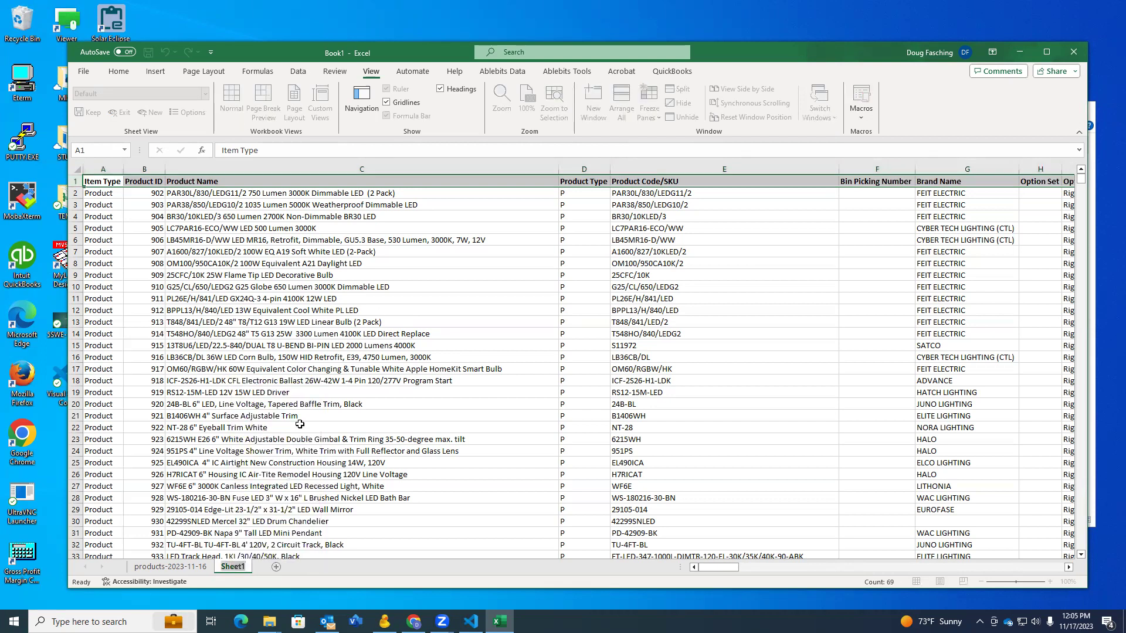
type("S")
key("BackSpace")
type("BC-SOURCE")
left_click(300, 424)
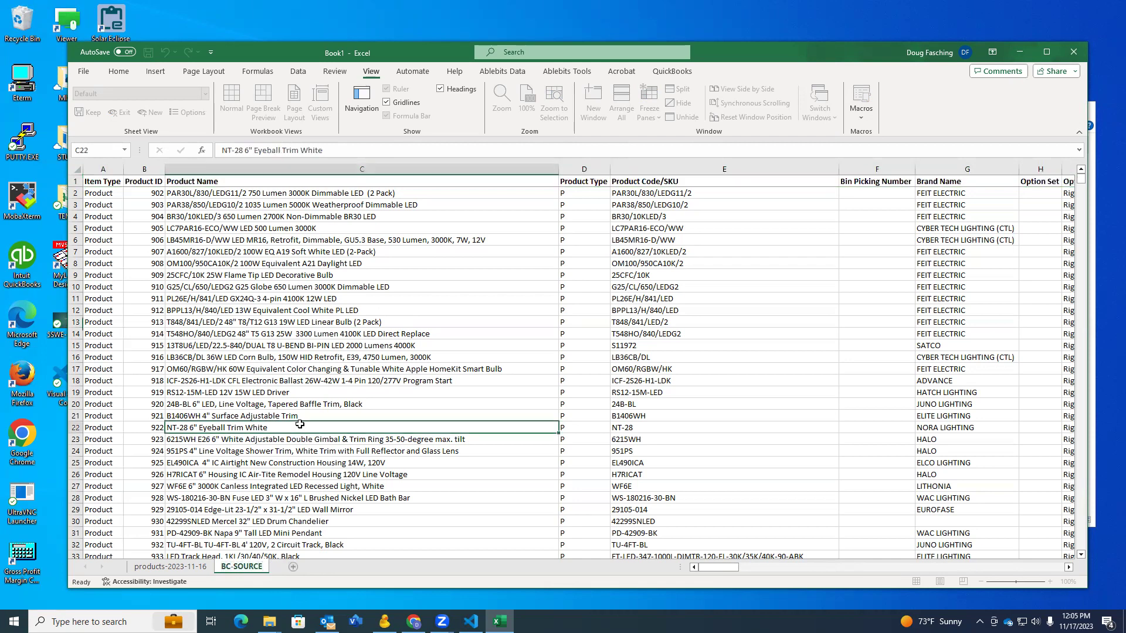
left_click(182, 572)
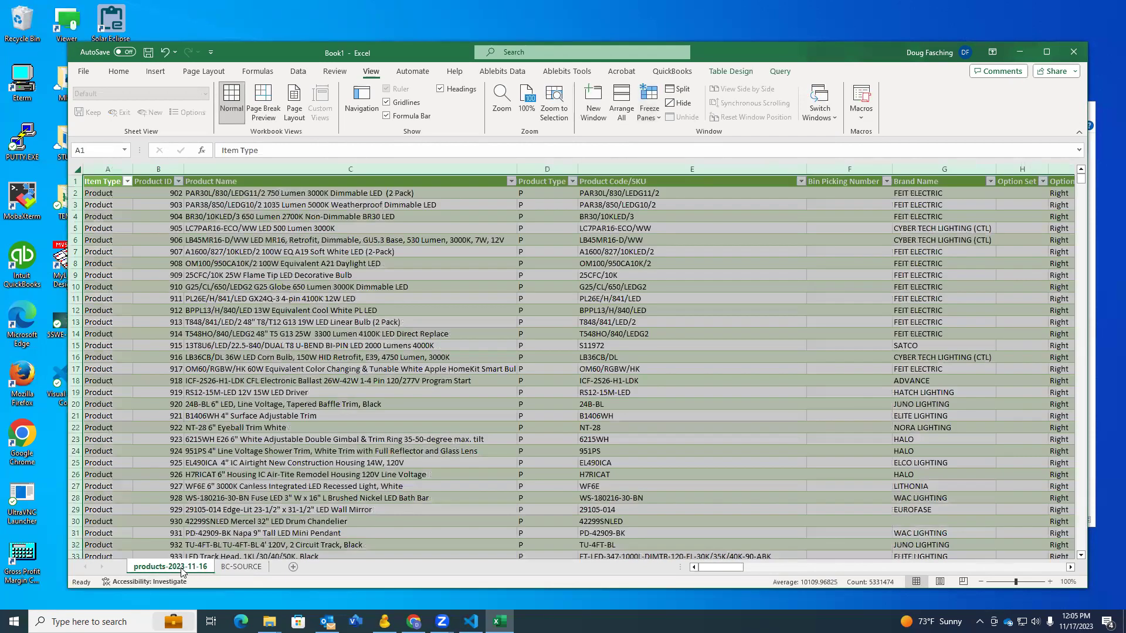
- Delete the products-2023-11-16 sheet and confirm, then select cell C5 on BC-SOURCE
right_click(182, 571)
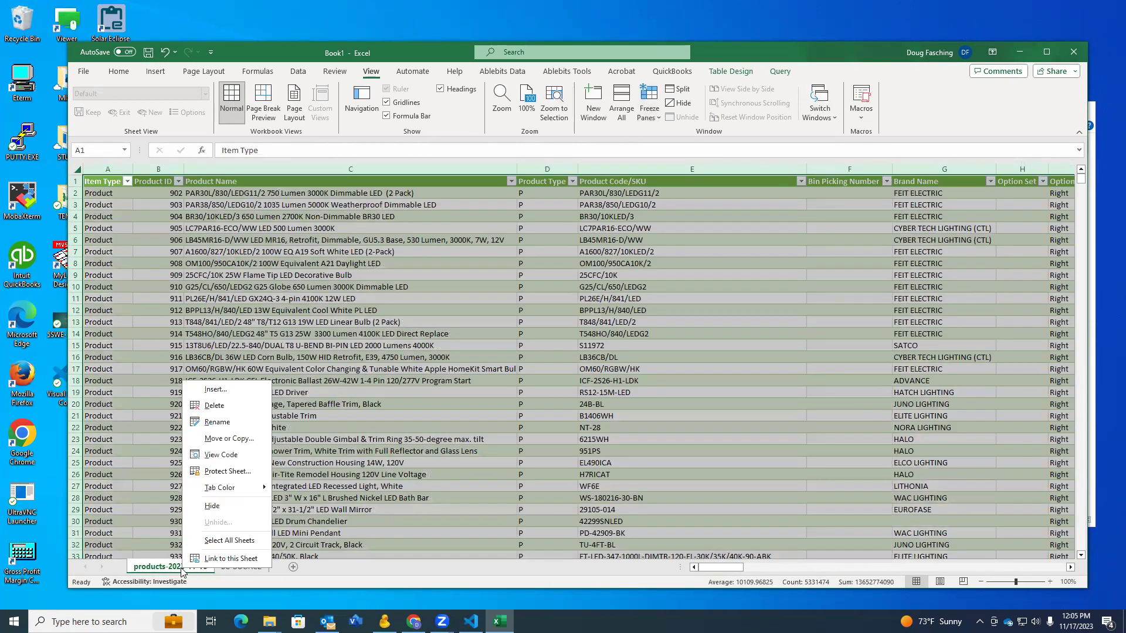
left_click(237, 407)
left_click(545, 342)
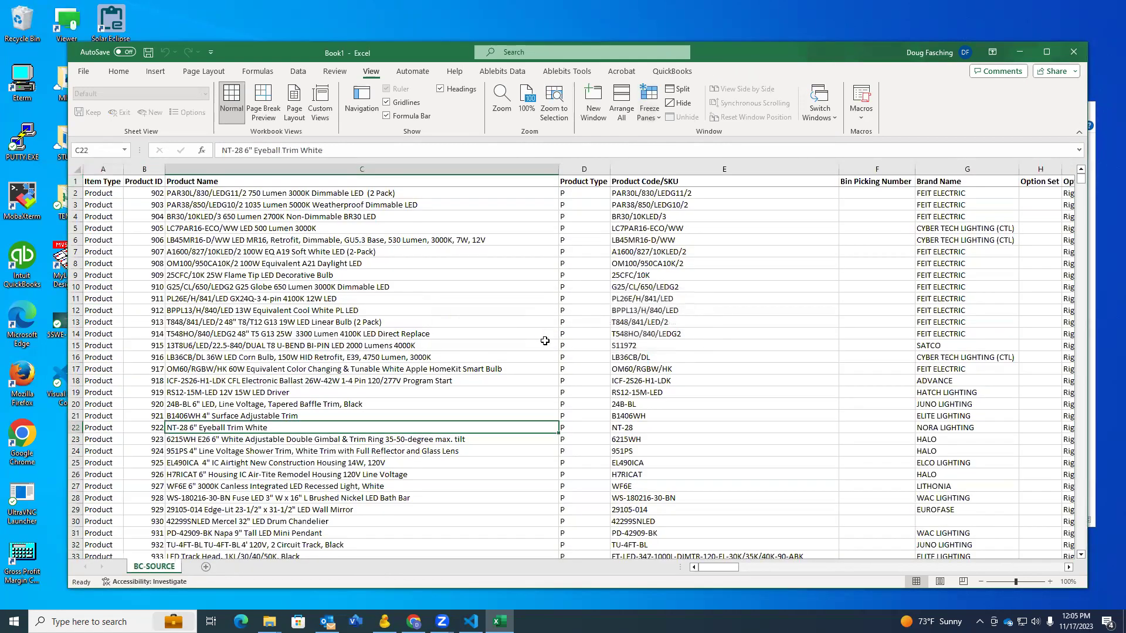
left_click(259, 230)
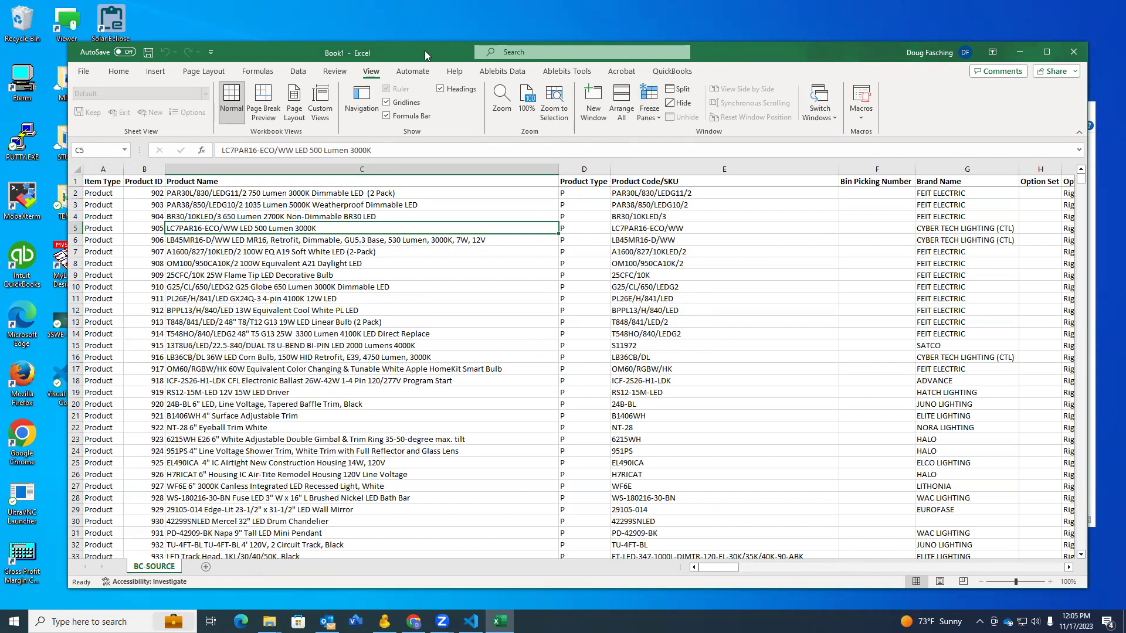
- Use Save As to name the workbook BC-PRODUCTS-2023-11-17-A.xlsx in the OneDrive folder
left_click_drag(424, 50, 416, 38)
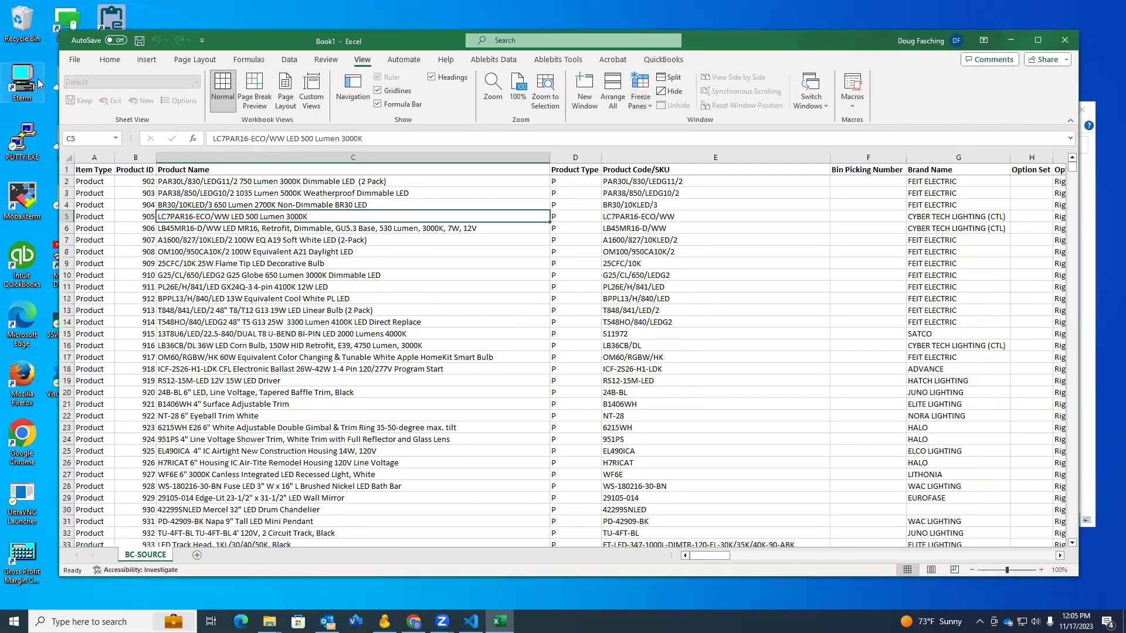
left_click(75, 59)
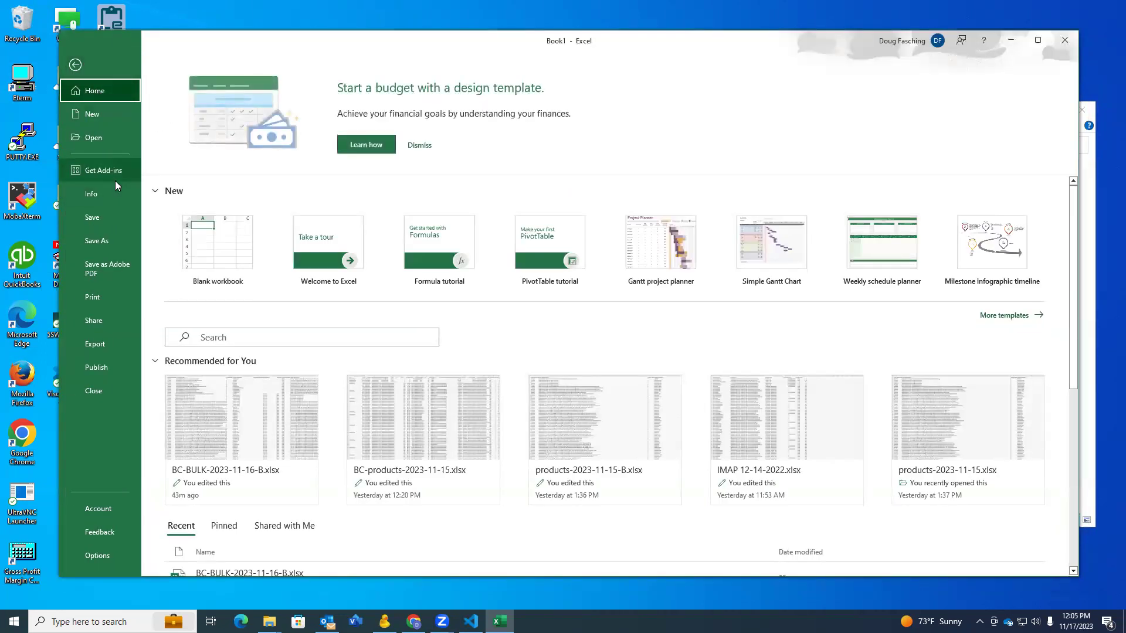
left_click(107, 239)
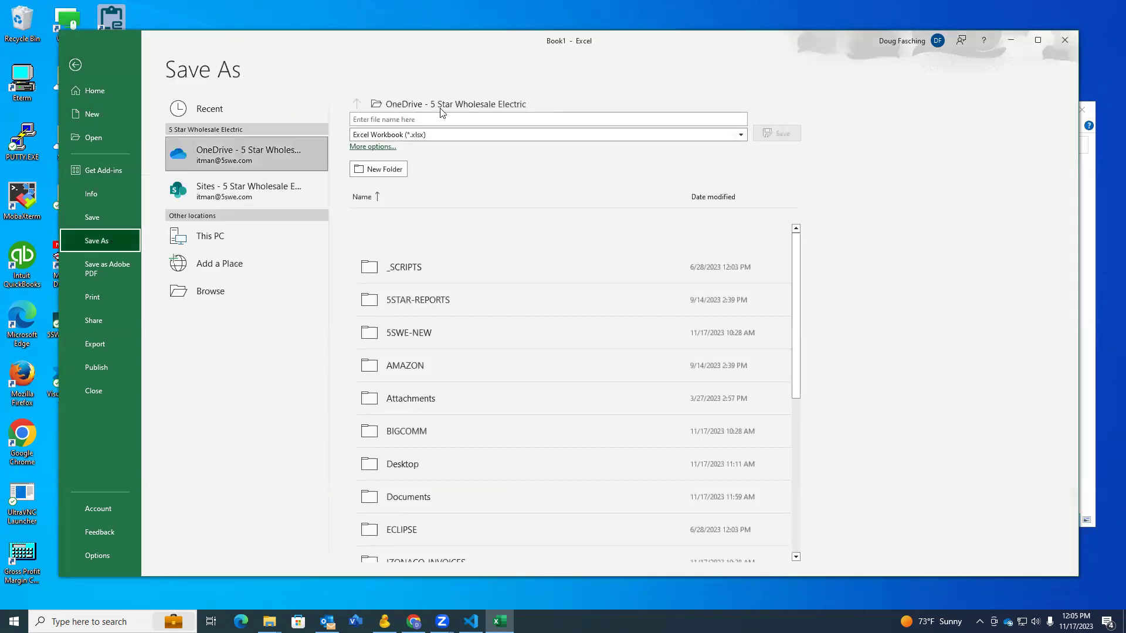
left_click(474, 120)
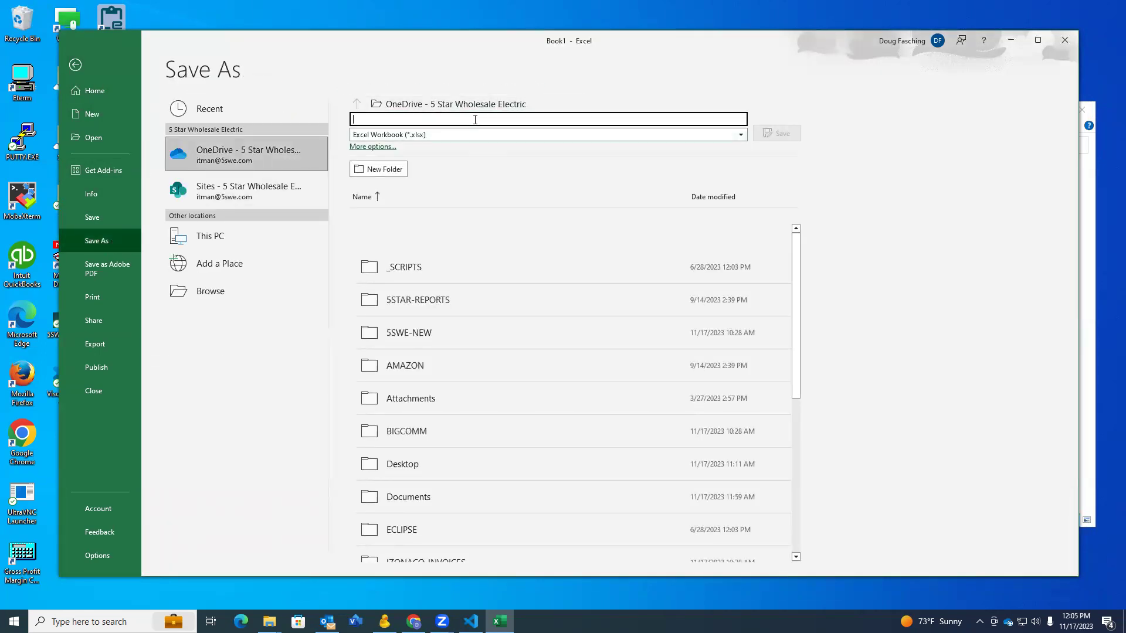
type("BC-")
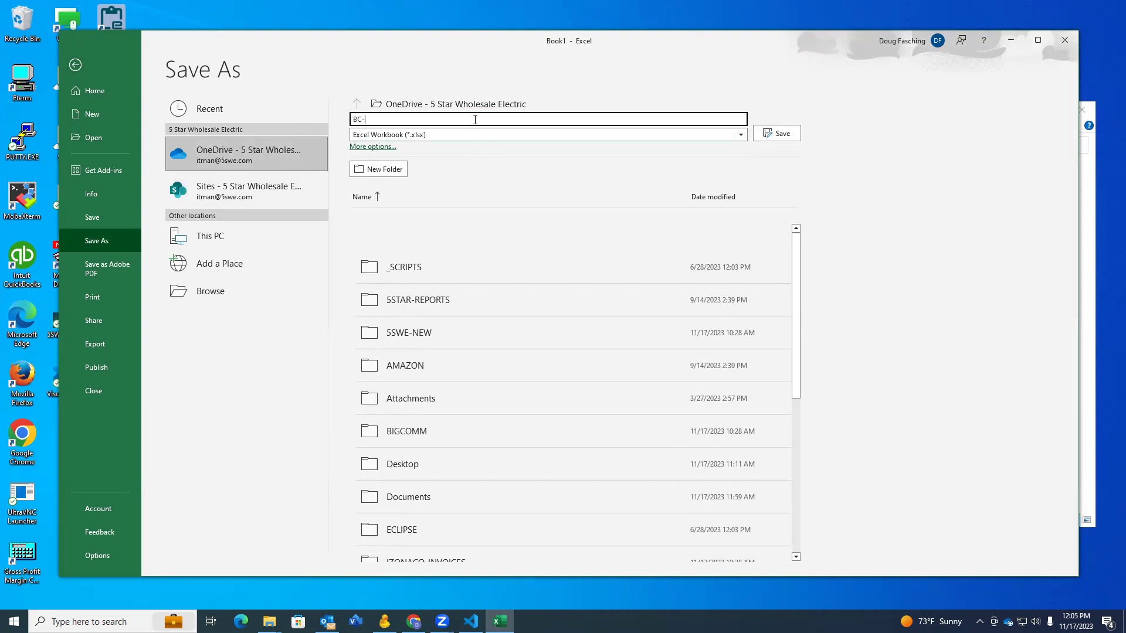
type("PRODUCTS")
key("BackSpace")
key("BackSpace")
key("BackSpace")
type("2023")
type("-11-17-A")
key("Return")
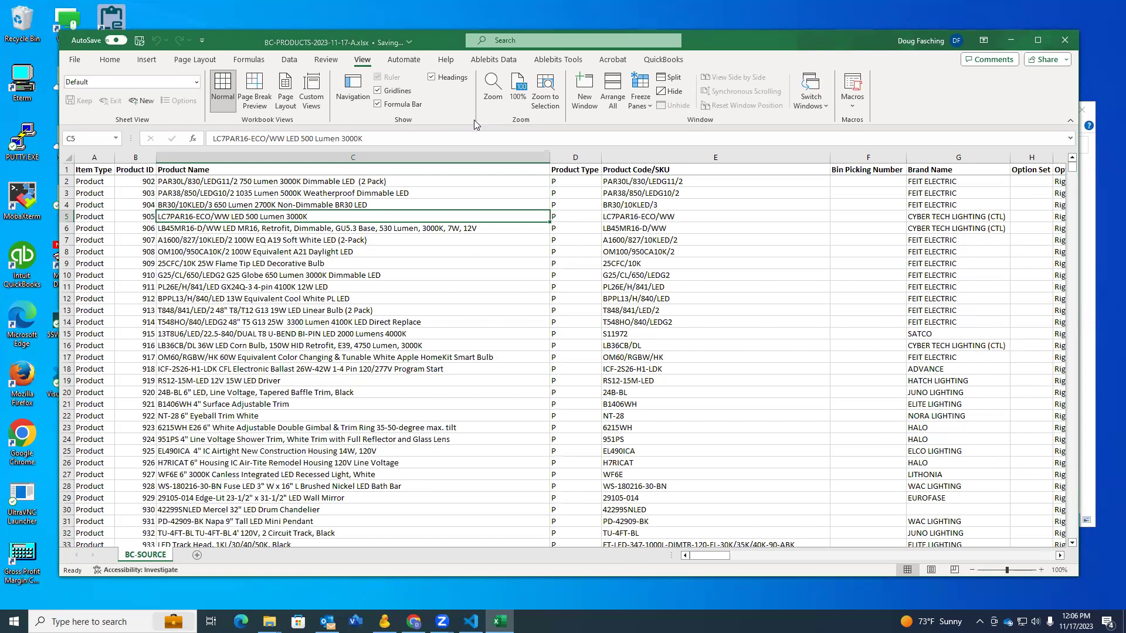
left_click_drag(725, 557, 1050, 535)
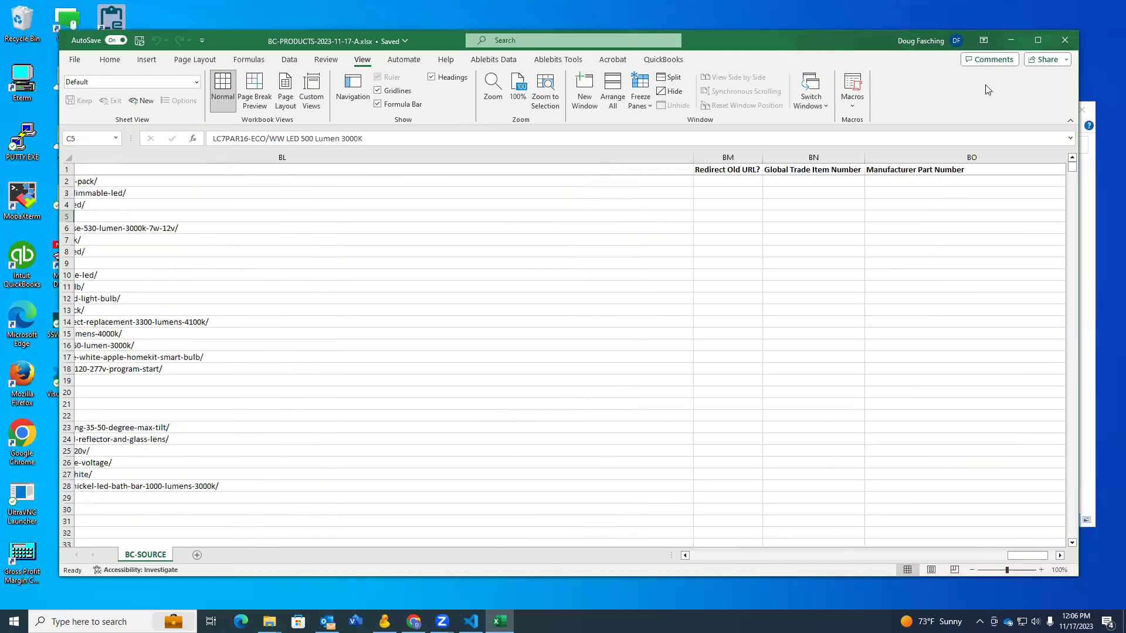
left_click(1010, 40)
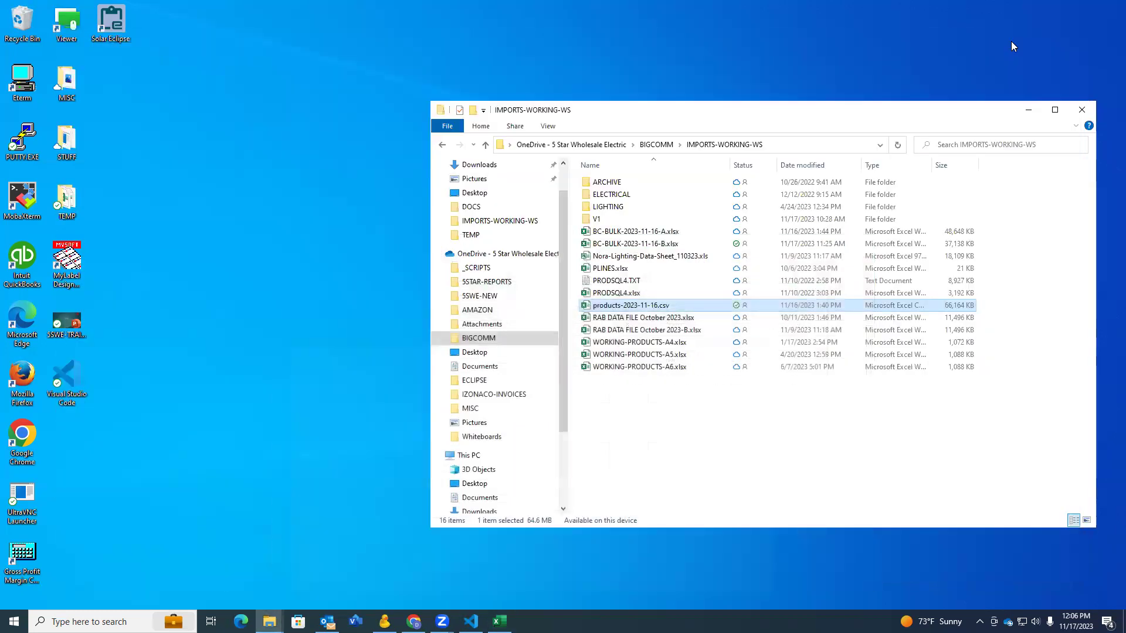
left_click(673, 453)
left_click(654, 311)
- Bring the BC-PRODUCTS workbook forward, view File > Save a Copy, then minimize Excel
left_click(499, 621)
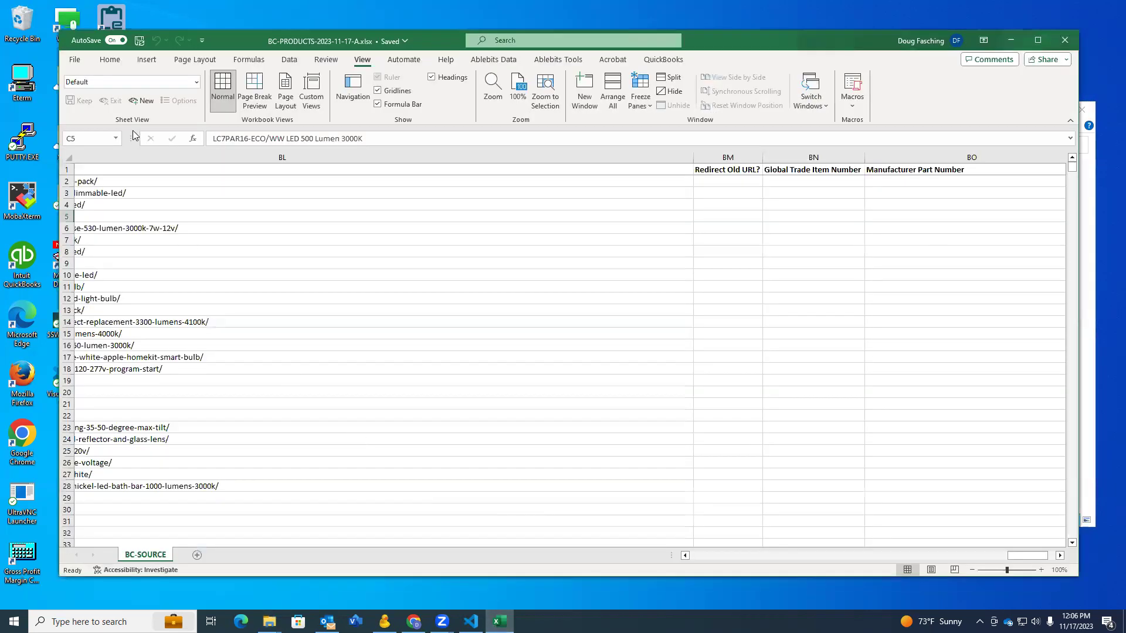
left_click(73, 60)
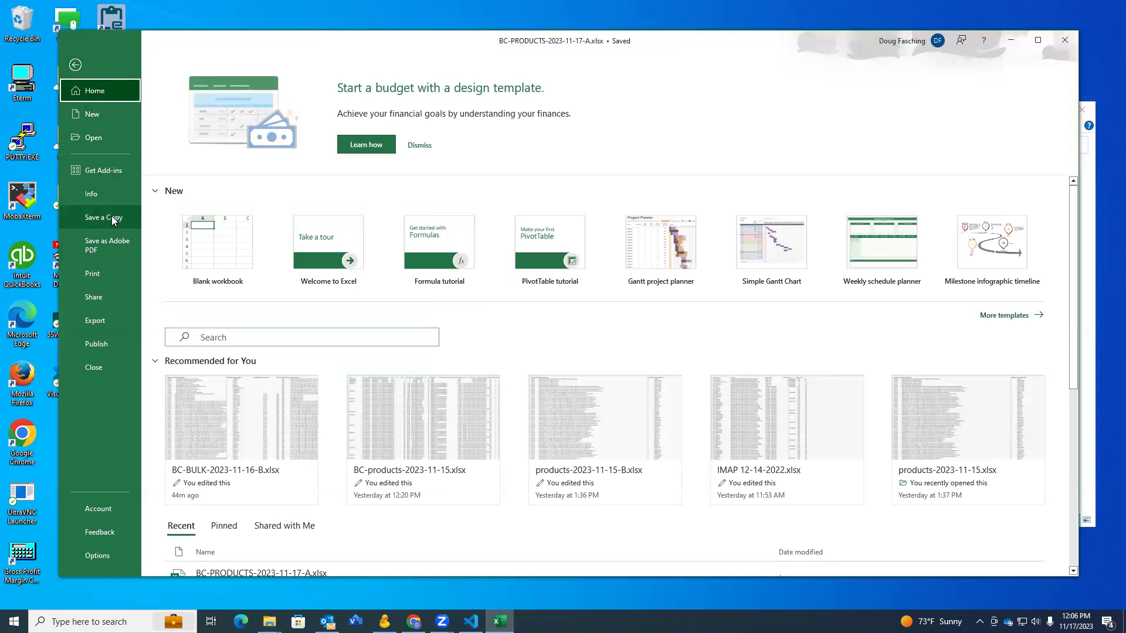
left_click(113, 218)
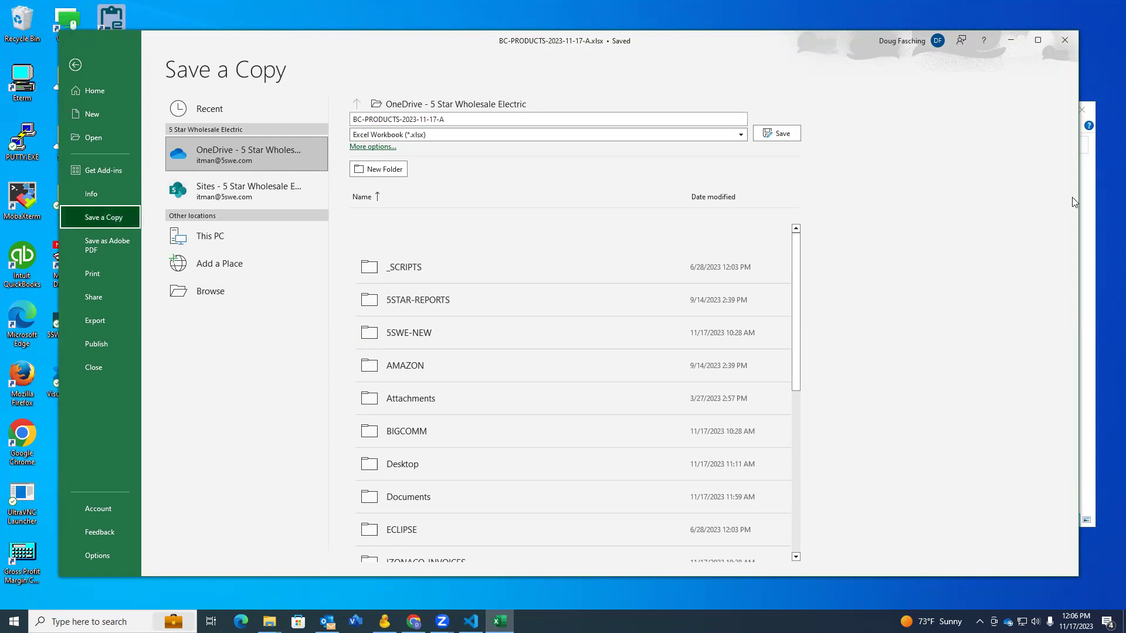
left_click(1004, 41)
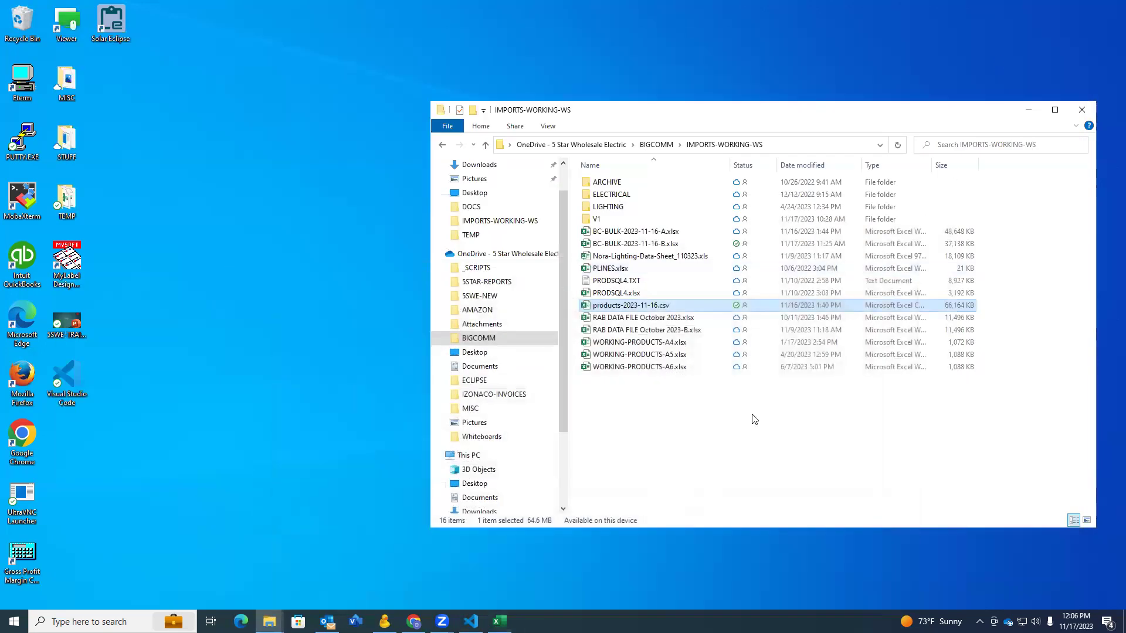
- Move BC-PRODUCTS-2023-11-17-A.xlsx from the OneDrive root into BIGCOMM, closing Excel and retrying
left_click(486, 257)
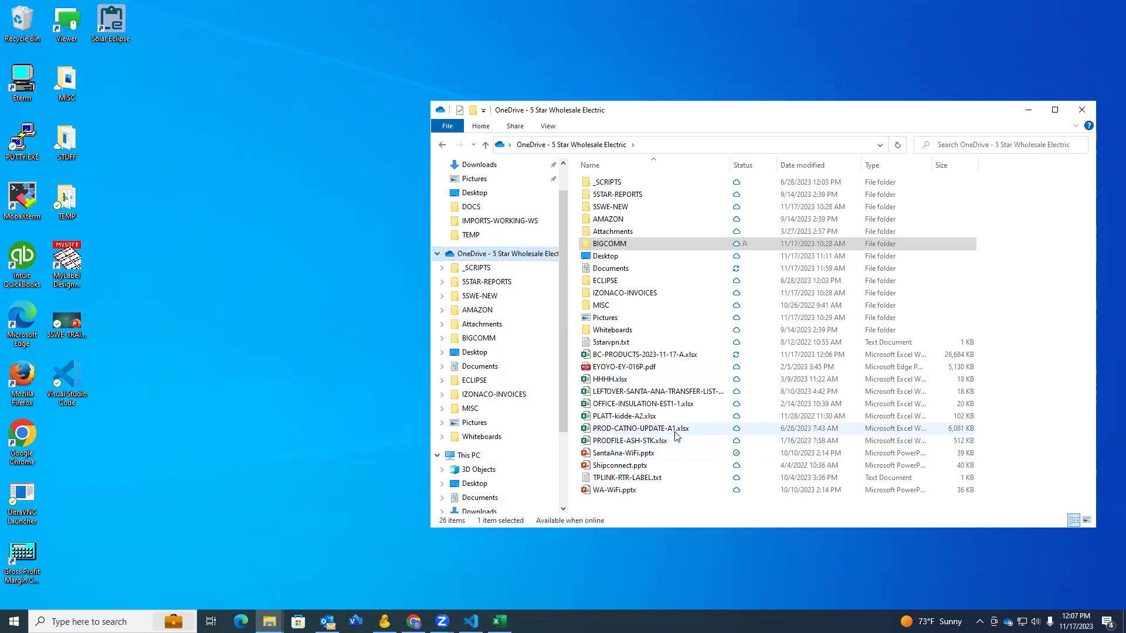
left_click(661, 356)
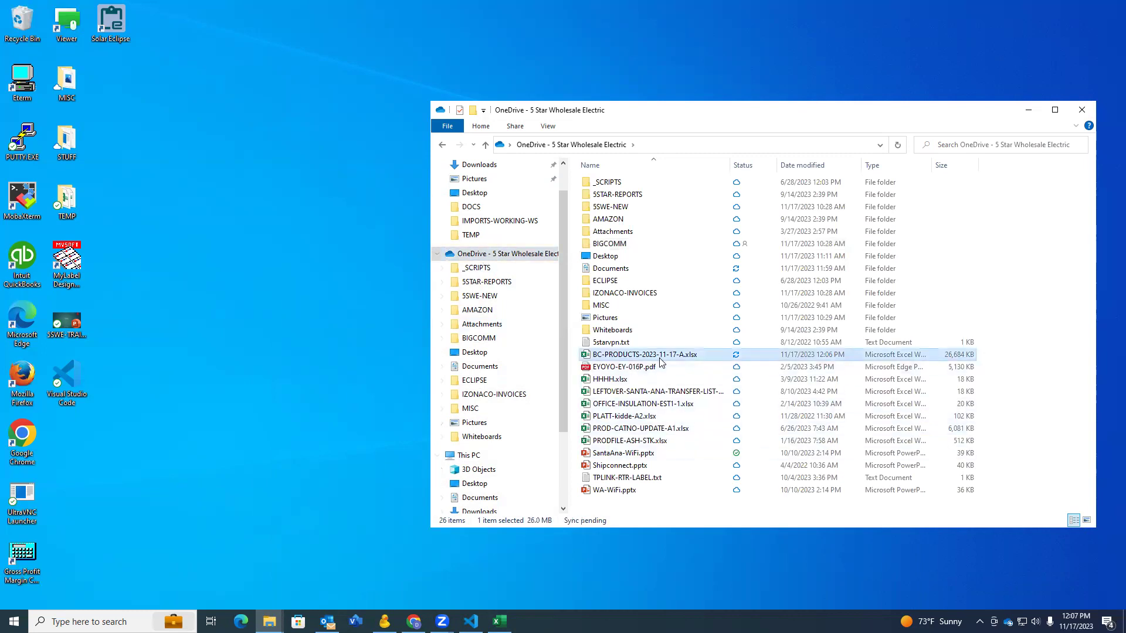
left_click_drag(650, 355, 679, 243)
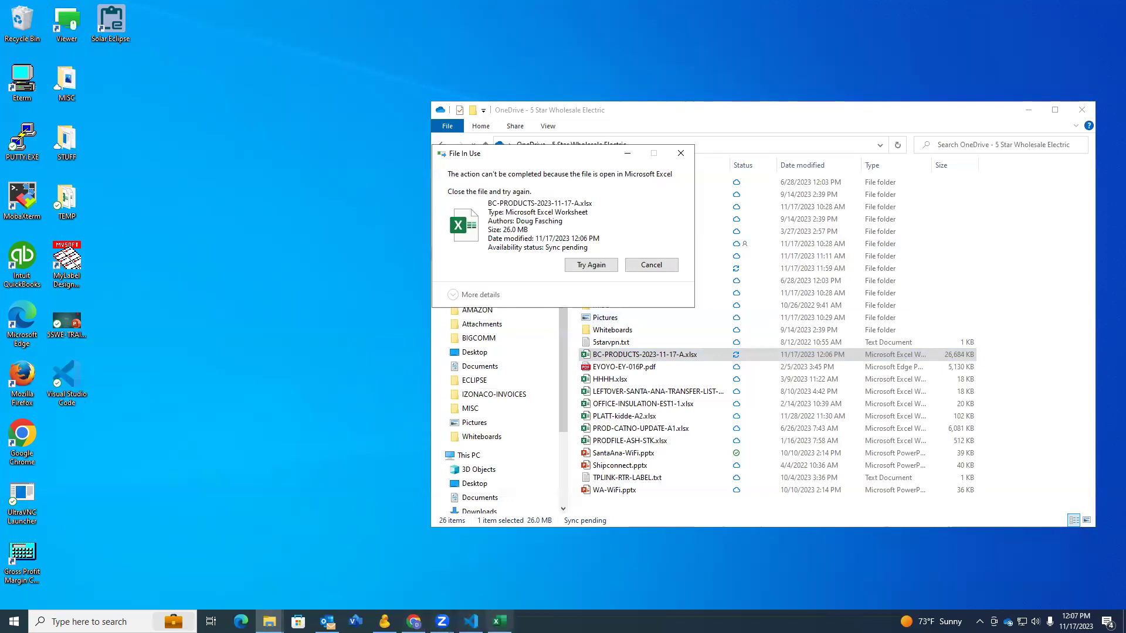
key("alt+Tab")
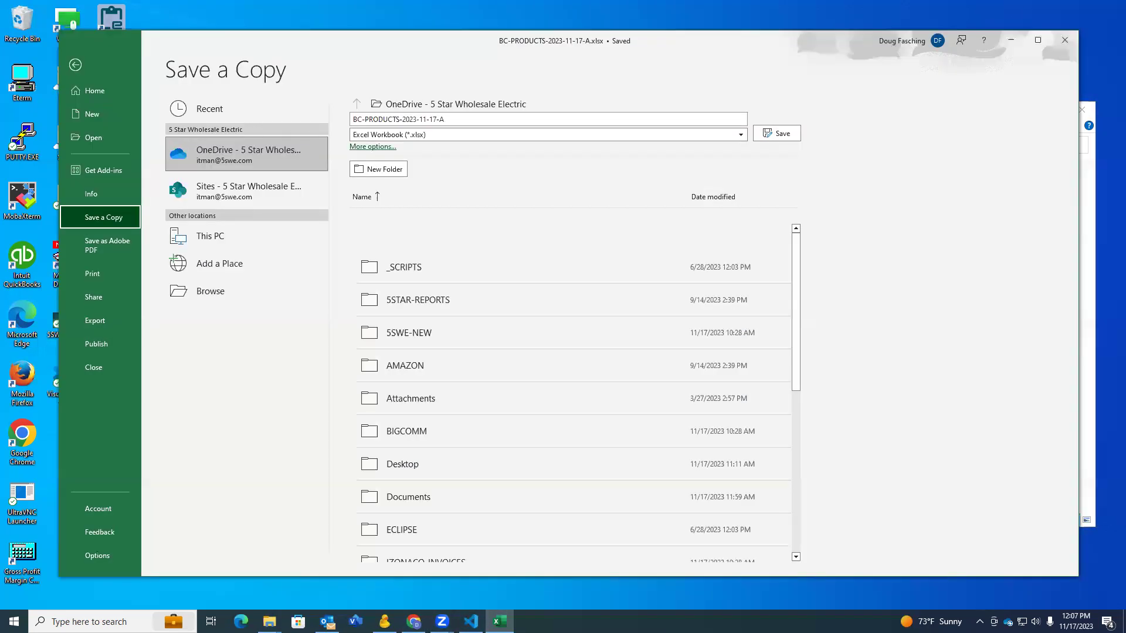
left_click(1069, 40)
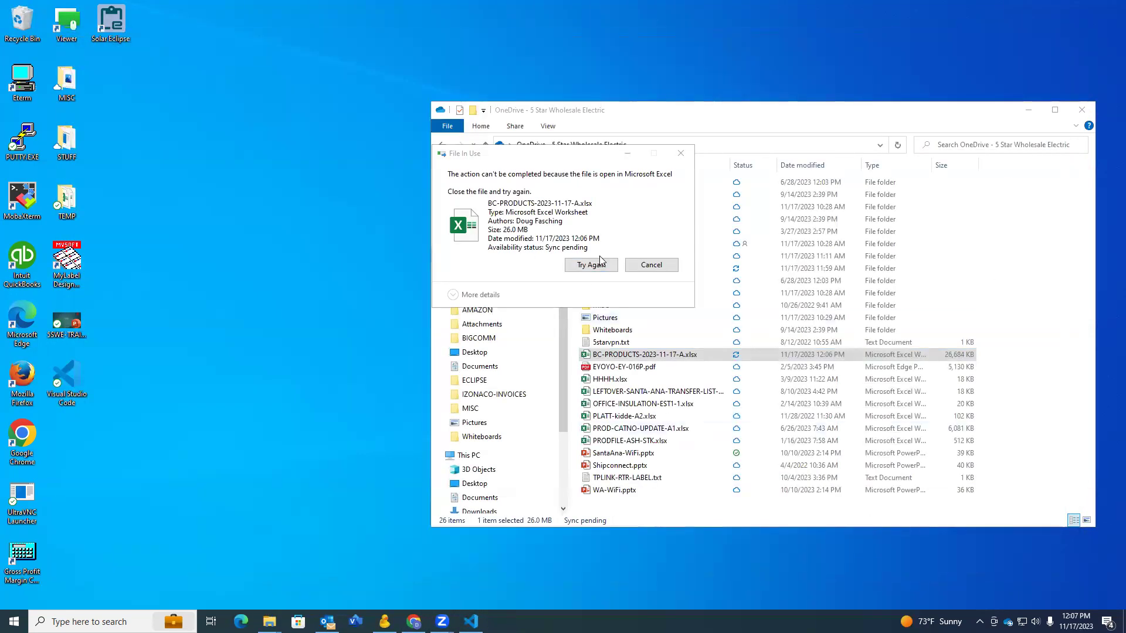
left_click(593, 265)
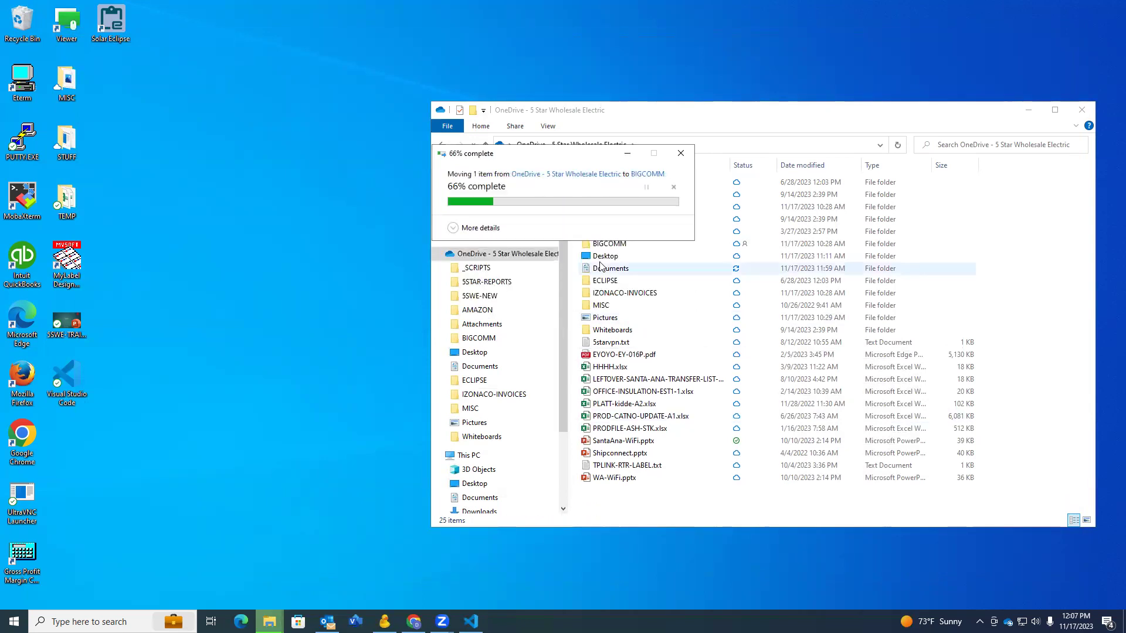
- In BIGCOMM, move BC-PRODUCTS-2023-11-17-A.xlsx into IMPORTS-WORKING-WS and open that folder
double_click(621, 243)
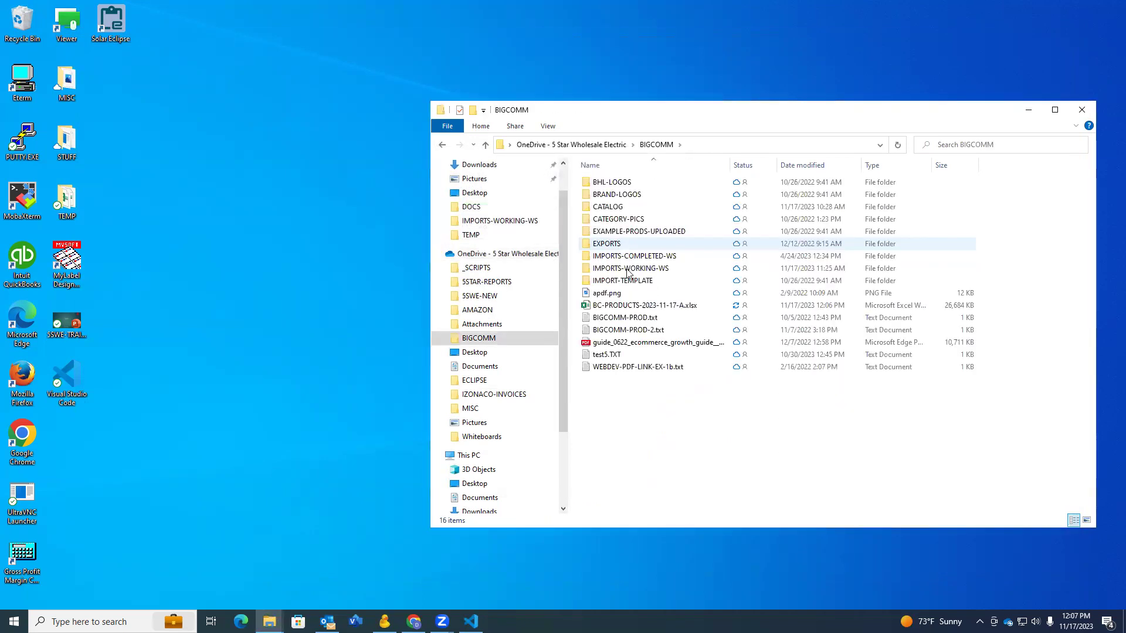
left_click(672, 307)
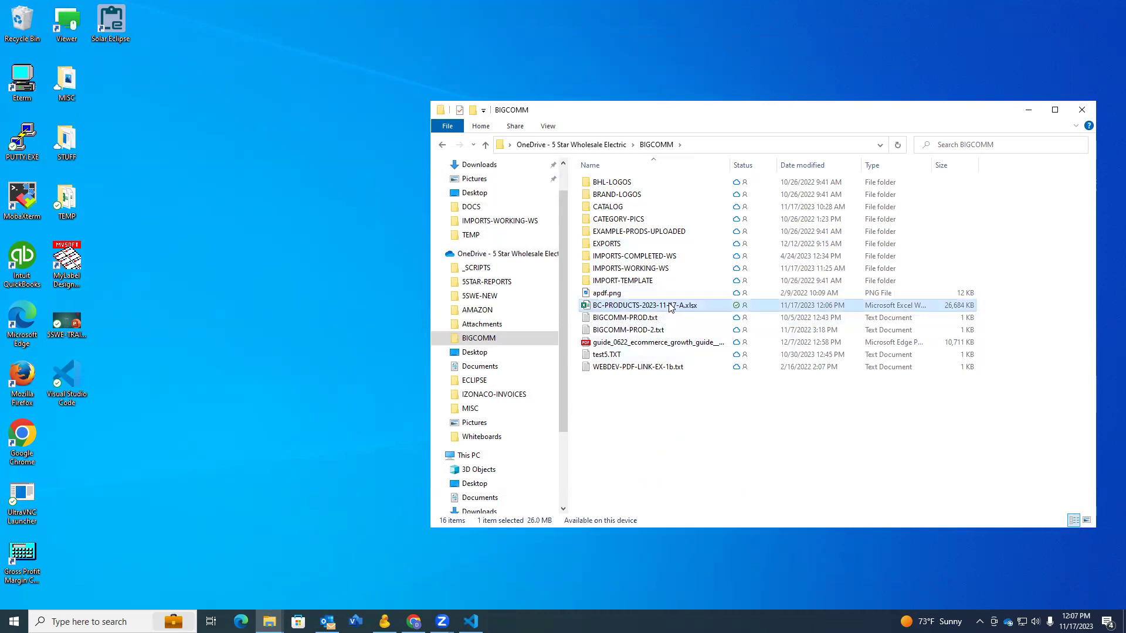
left_click_drag(672, 307, 654, 269)
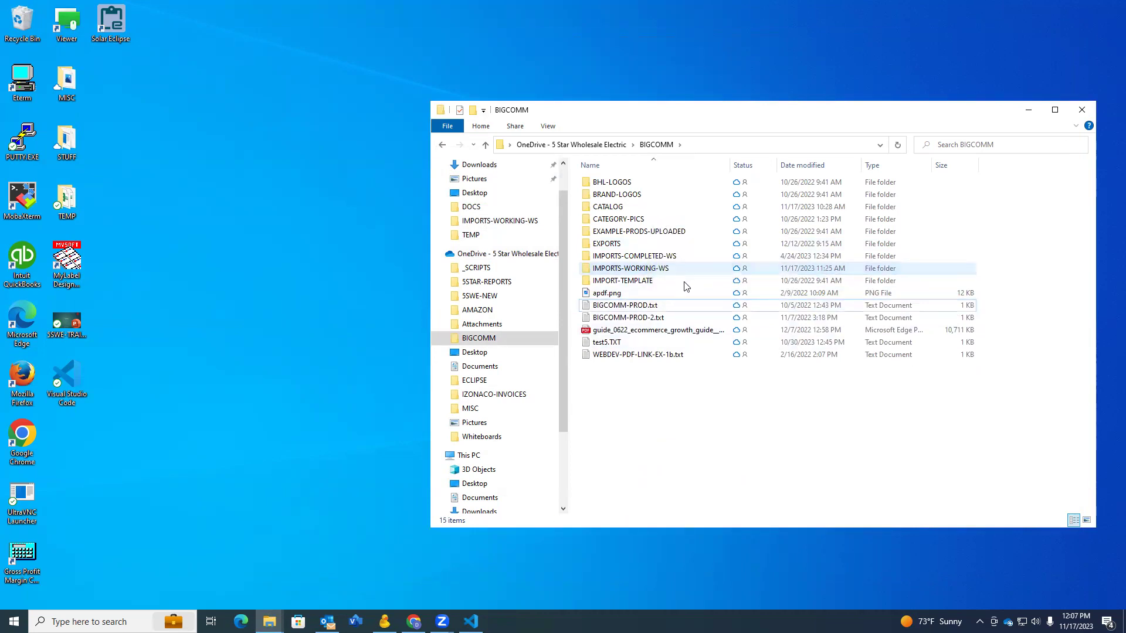
double_click(654, 269)
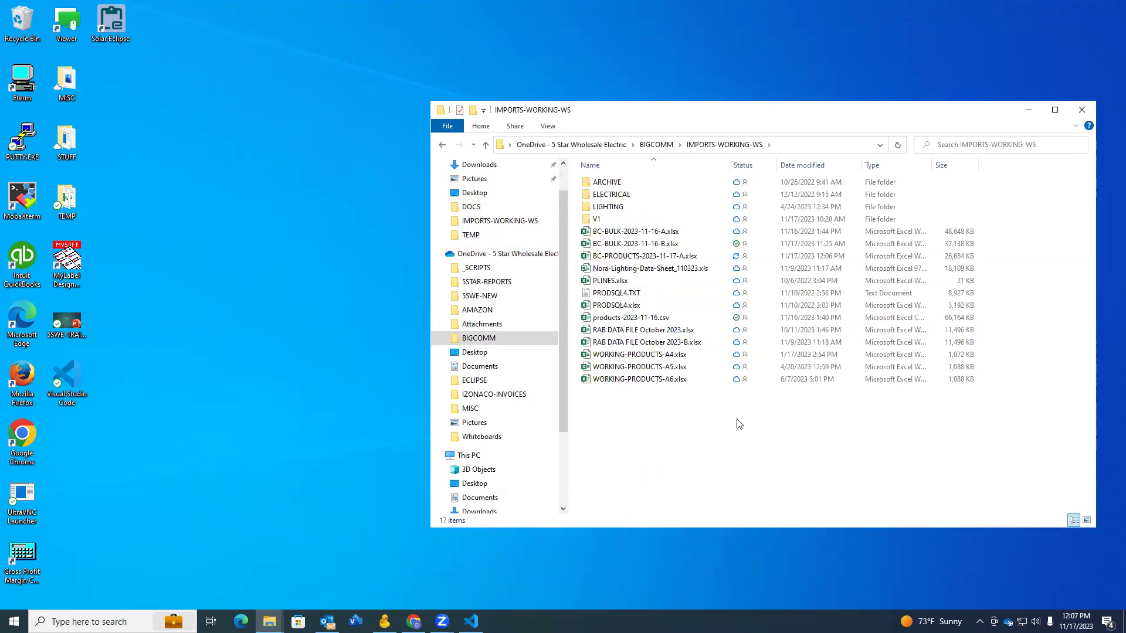